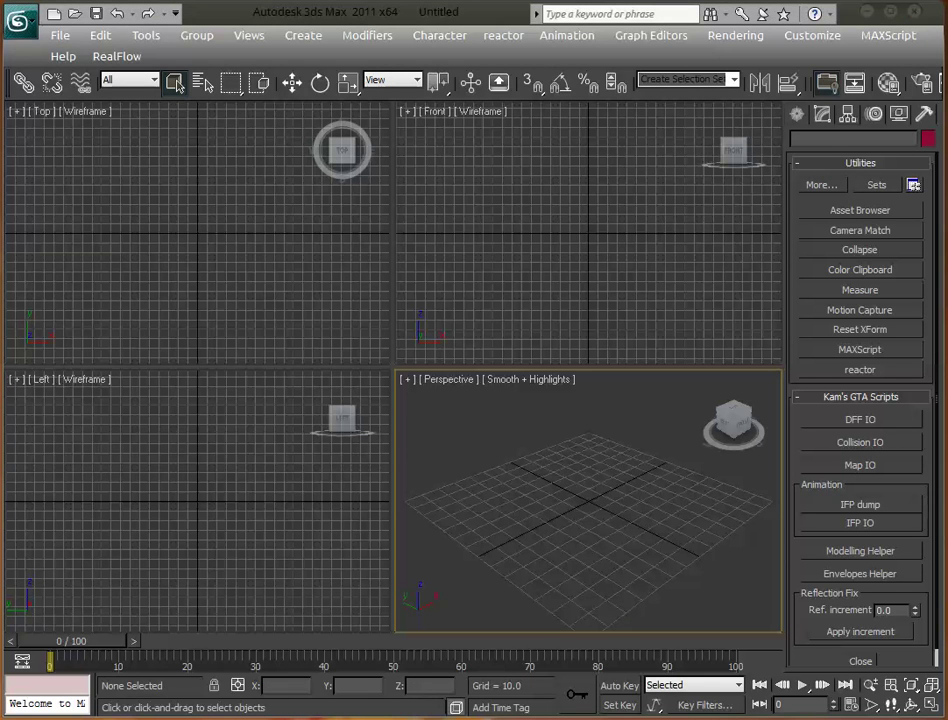
Step: Orbit the Perspective view and zoom in on the centre of the grid
drag(565, 499, 545, 570)
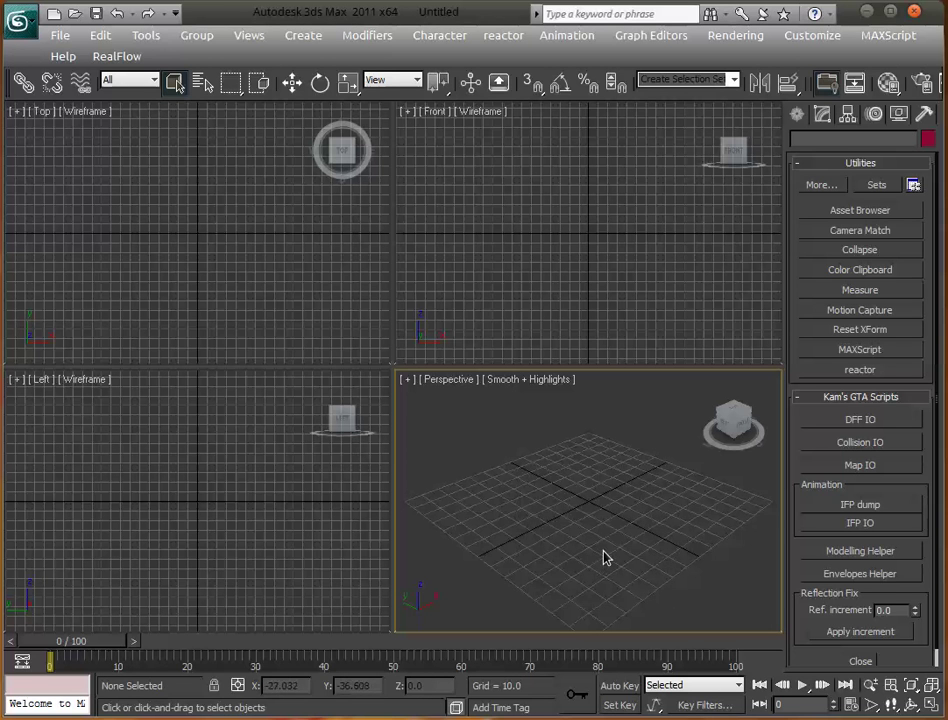
scroll(590, 515, up, 4)
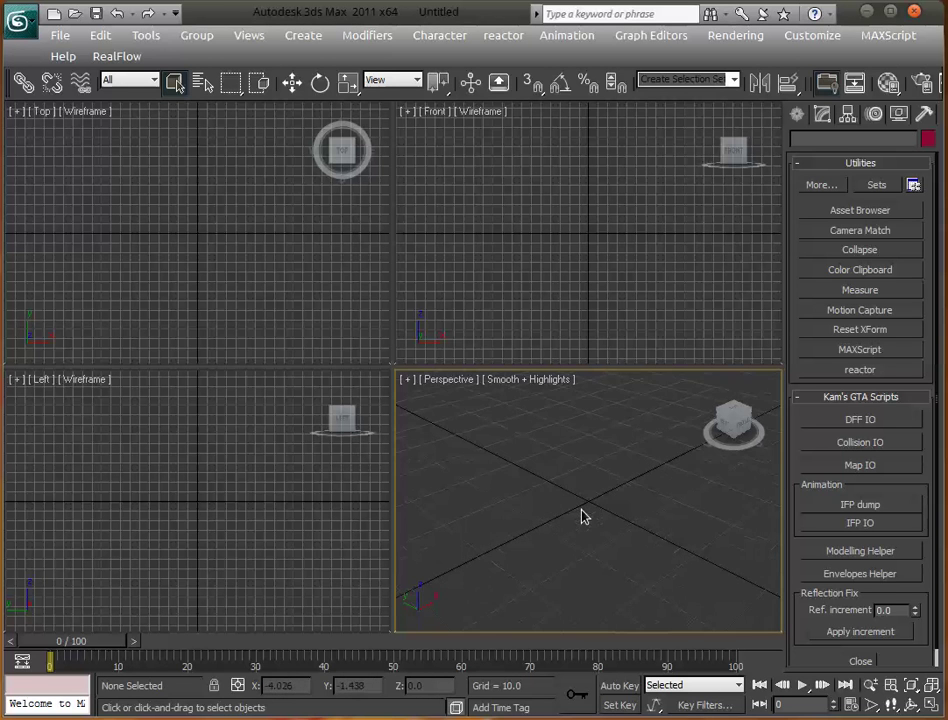
mouse_move(573, 533)
alt+middle_down()
mouse_move(708, 512)
mouse_move(599, 499)
mouse_move(535, 525)
mouse_move(578, 529)
alt+middle_up()
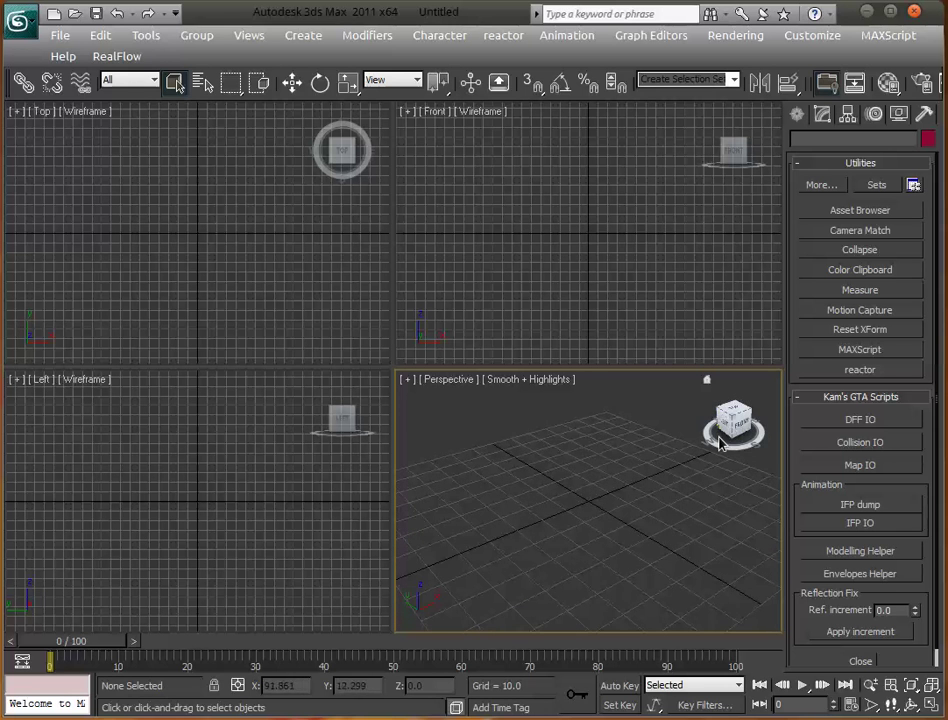
Step: Use the ViewCube to show the Perspective viewport from the front and the top, and restore its home view
drag(742, 454, 741, 428)
click(740, 425)
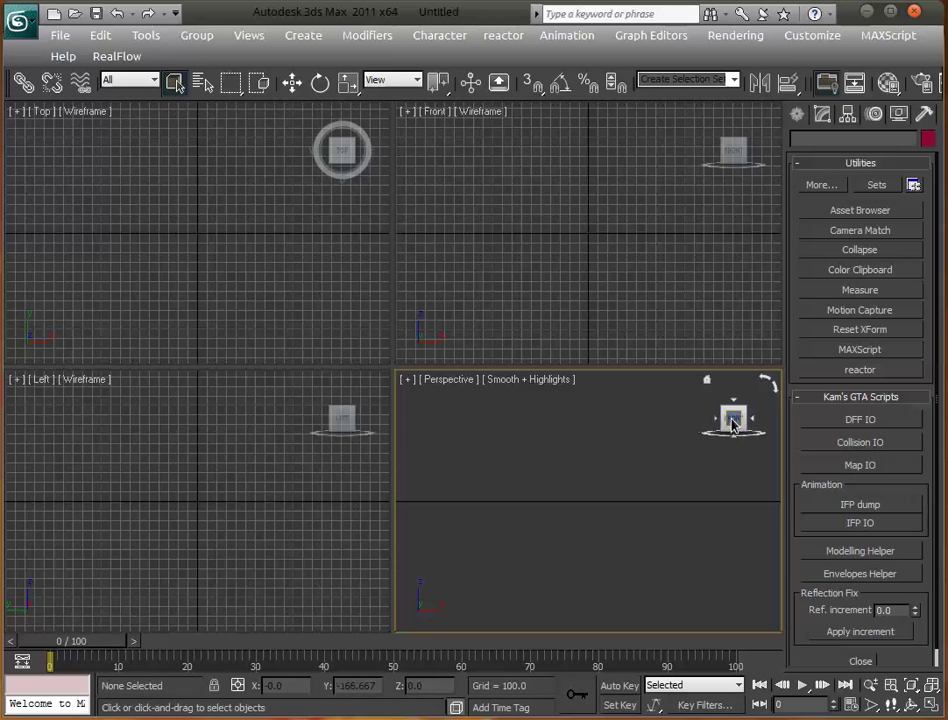
click(731, 404)
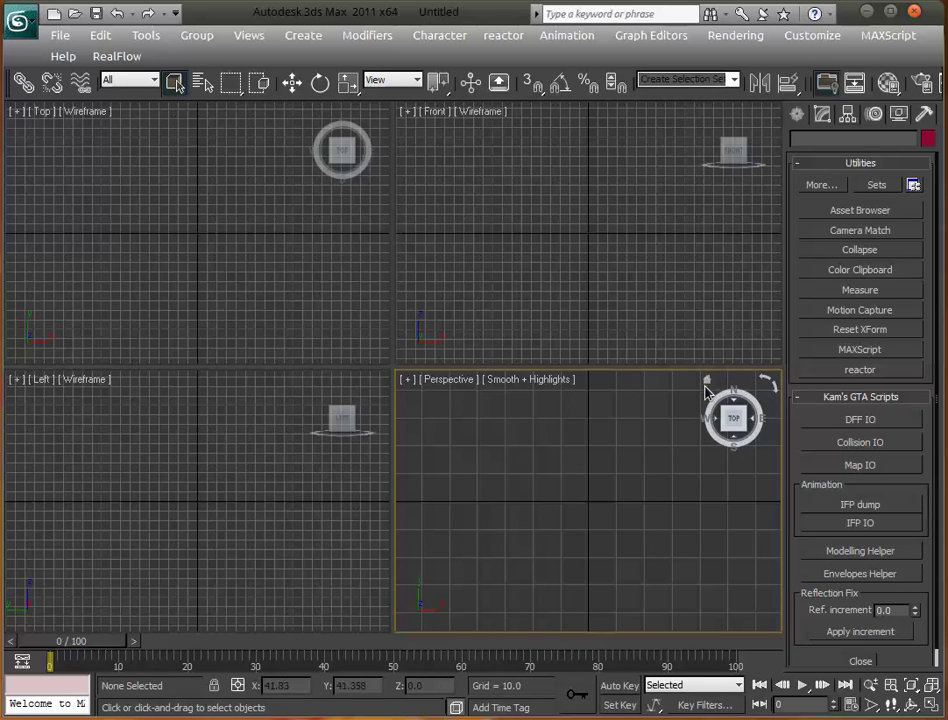
click(707, 381)
drag(513, 451, 578, 470)
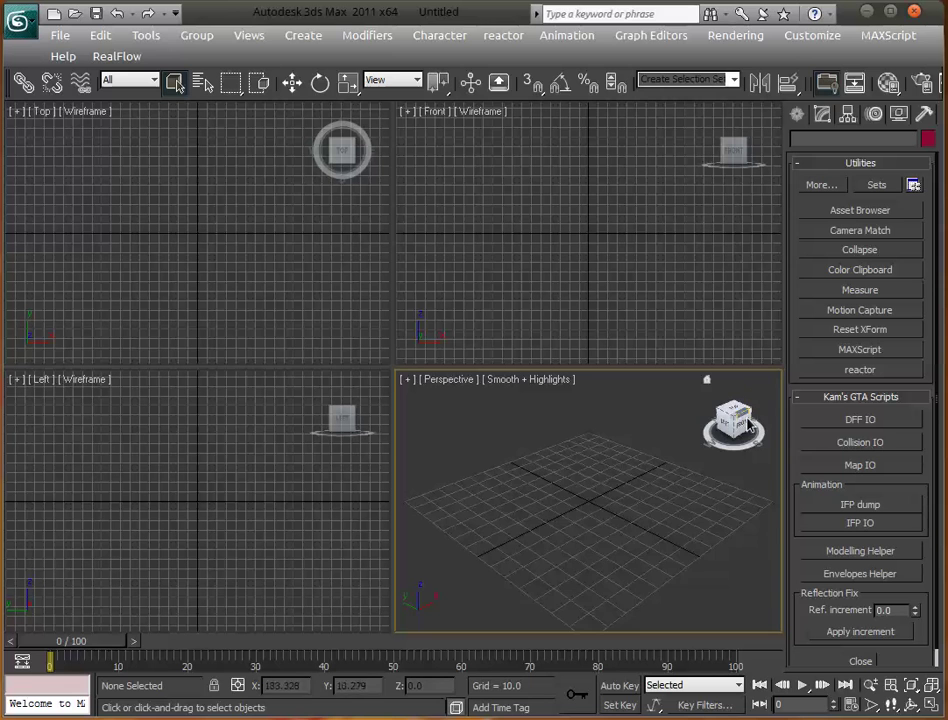
Step: Face the Perspective viewport to the front, roll the view in 90-degree turns, and restore its home view
click(724, 426)
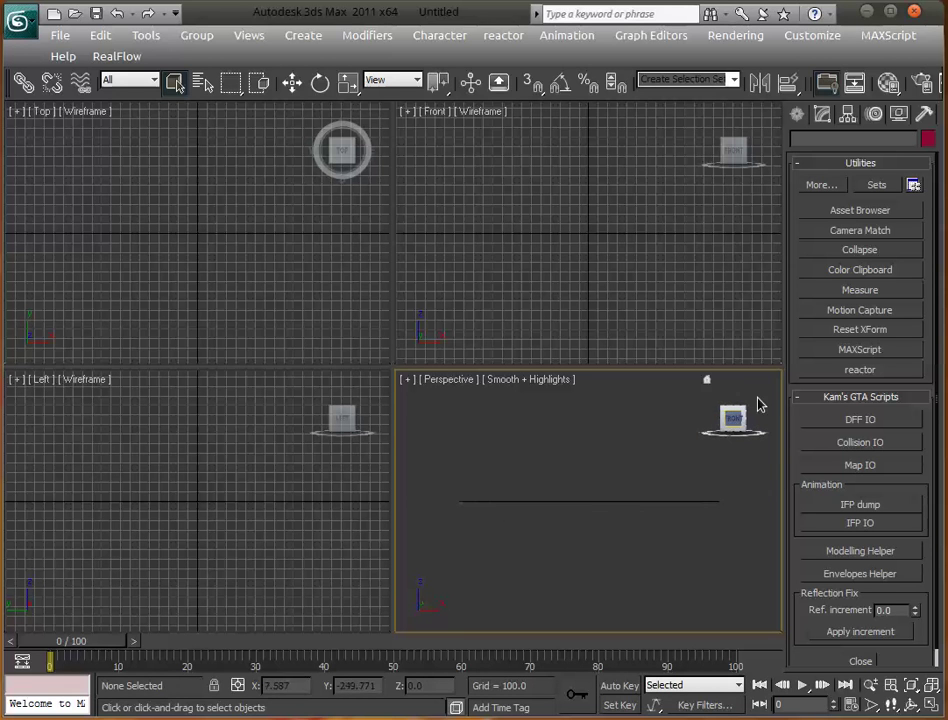
click(774, 390)
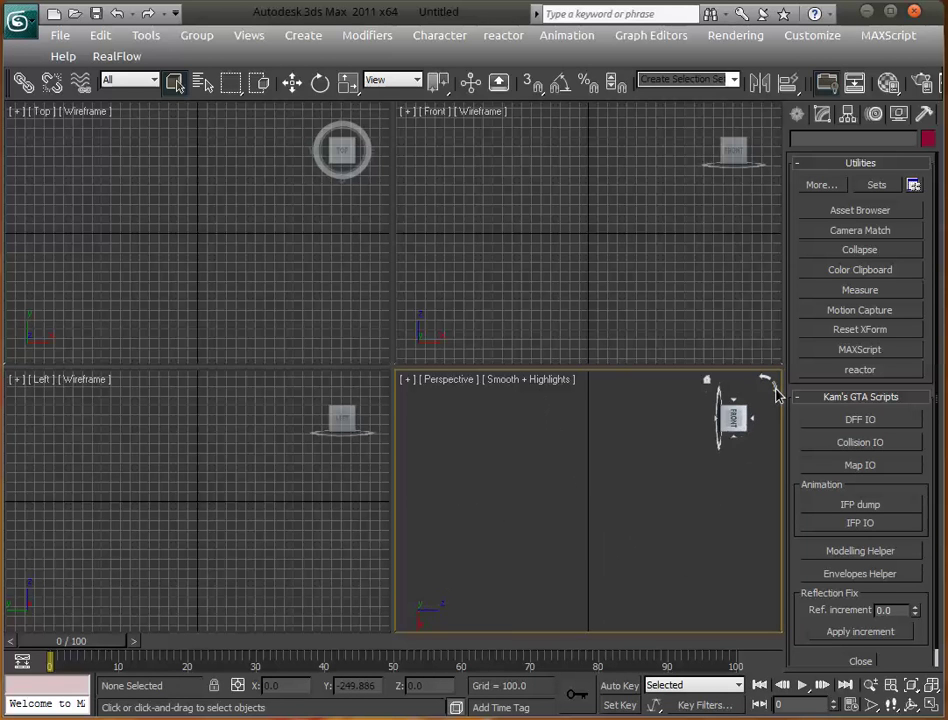
click(775, 391)
click(776, 391)
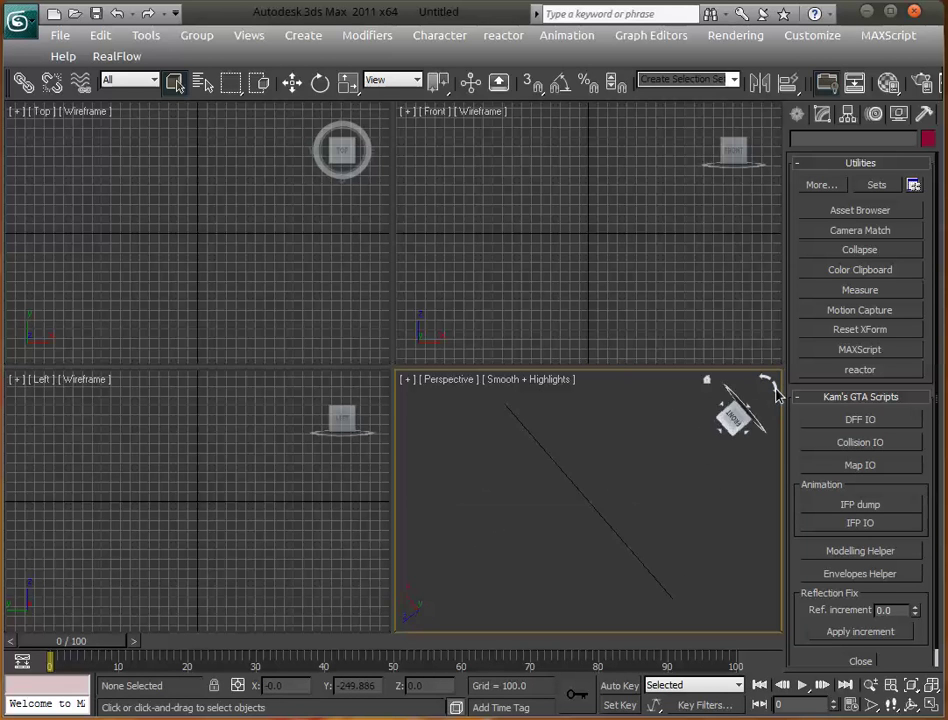
click(706, 381)
drag(546, 440, 618, 535)
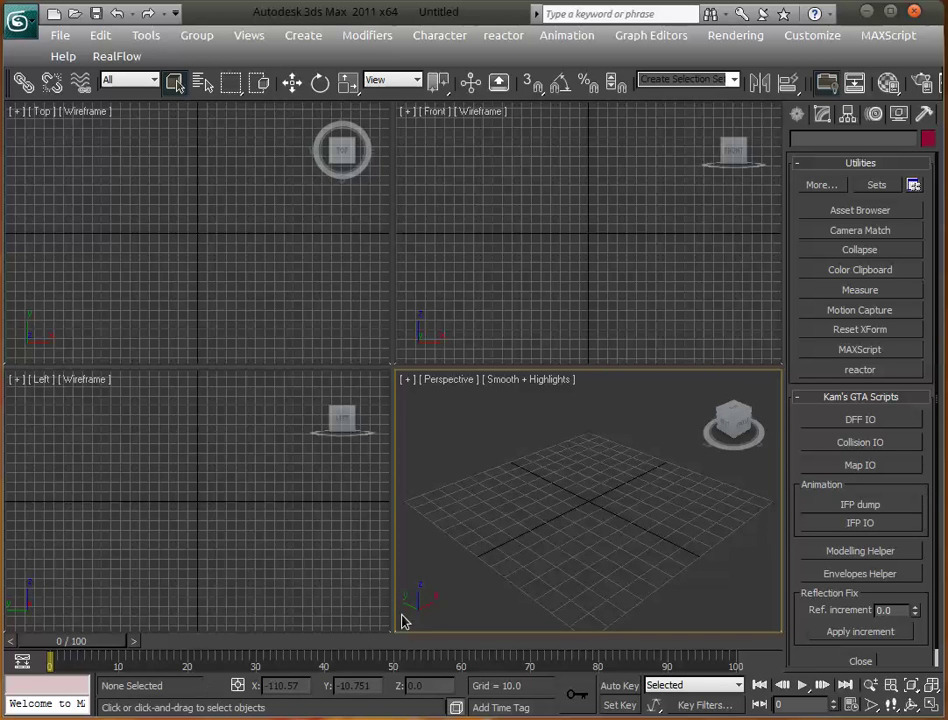
Step: Orbit the Perspective view, look at it from the vertical edge between the ViewCube's front and right faces, and restore the home view
alt+middle_drag(576, 552, 551, 547)
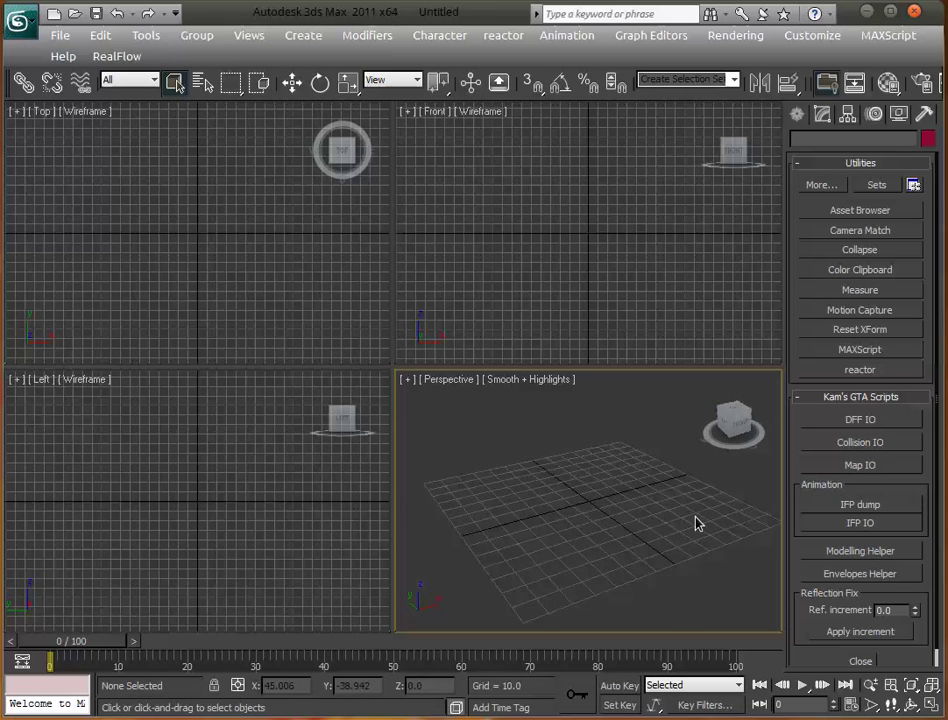
alt+middle_drag(696, 523, 667, 538)
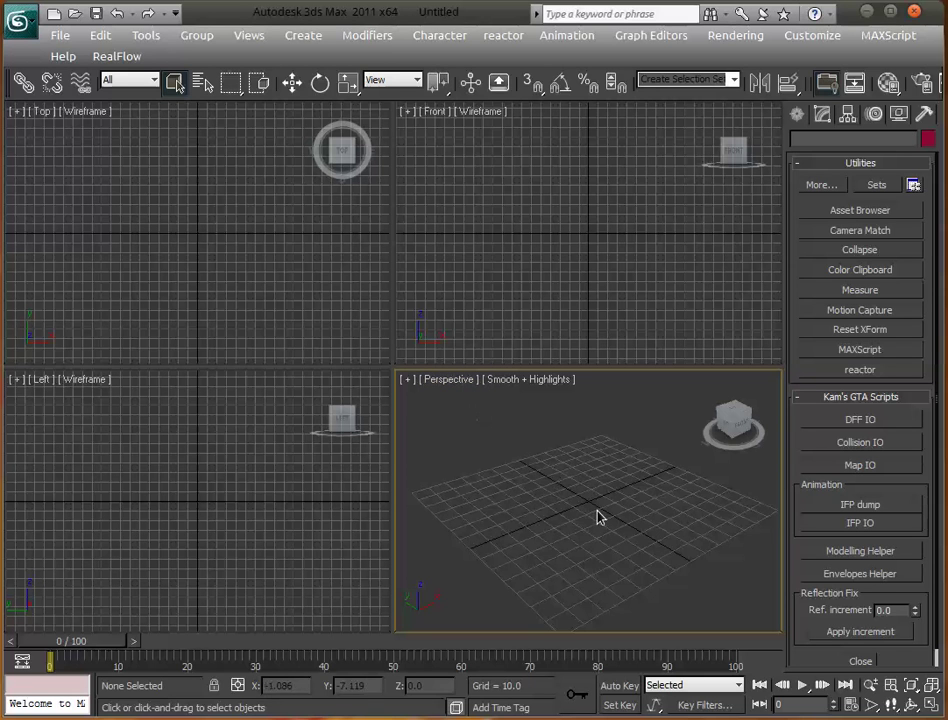
click(742, 430)
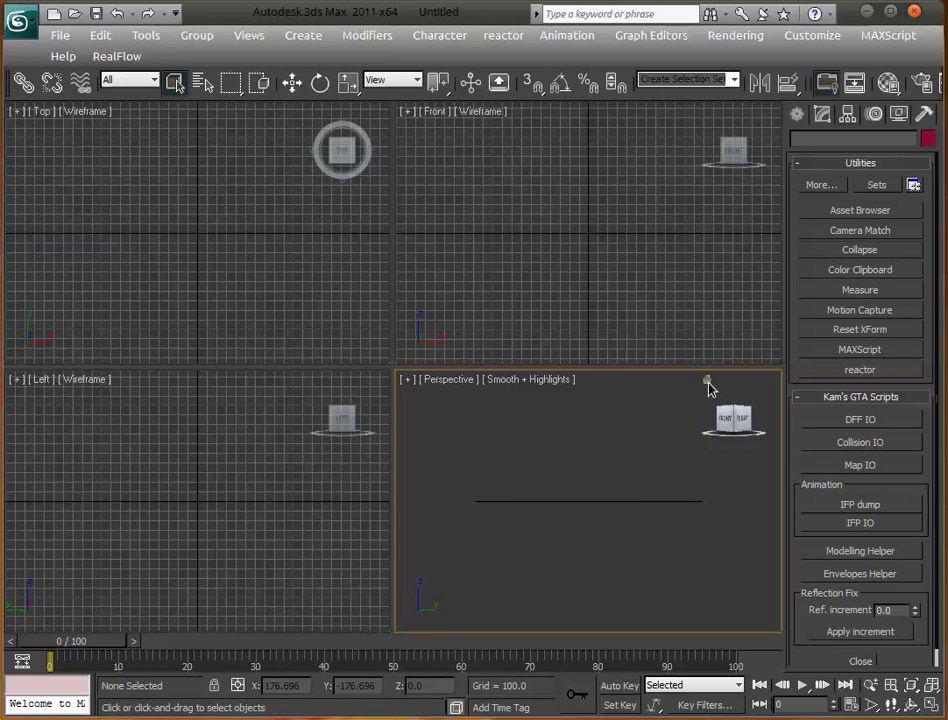
click(707, 380)
alt+middle_drag(537, 514, 528, 546)
Step: Activate the Front, Top, Left and Perspective viewports in turn
click(523, 268)
click(271, 300)
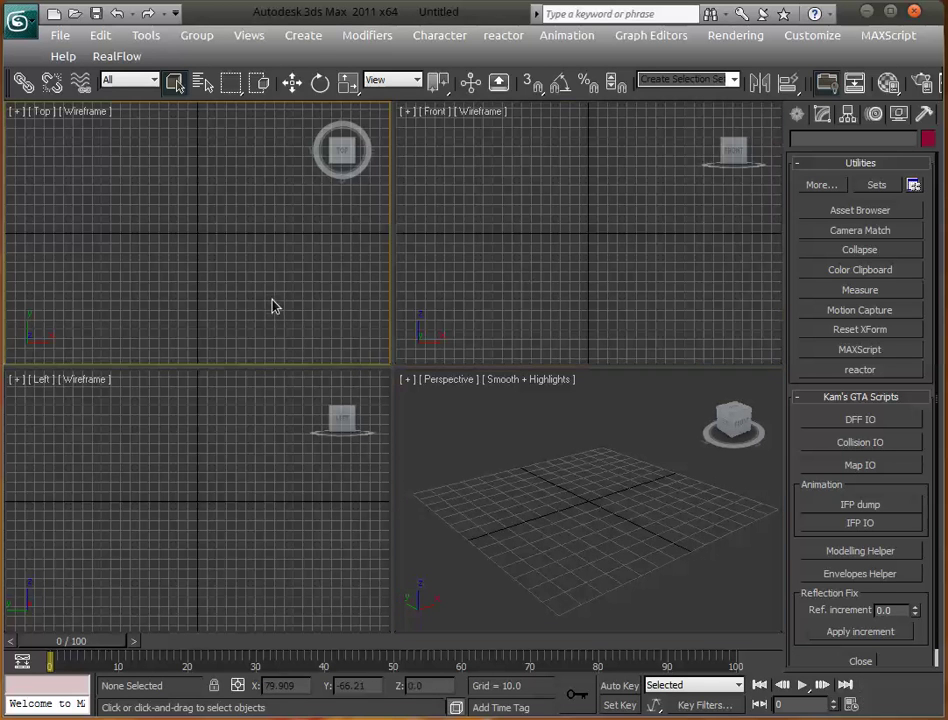
click(280, 470)
click(543, 514)
click(552, 190)
drag(491, 176, 674, 286)
click(294, 200)
click(222, 442)
click(588, 537)
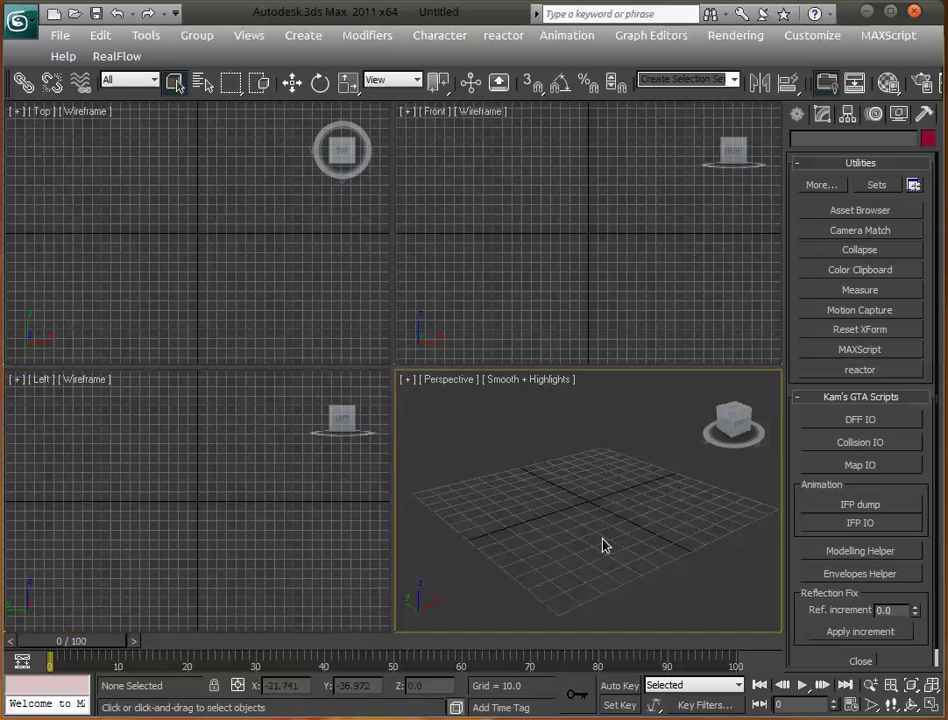
Step: Use the ViewCube to turn the Left viewport to the front and home views, and return it to the Left view
click(249, 586)
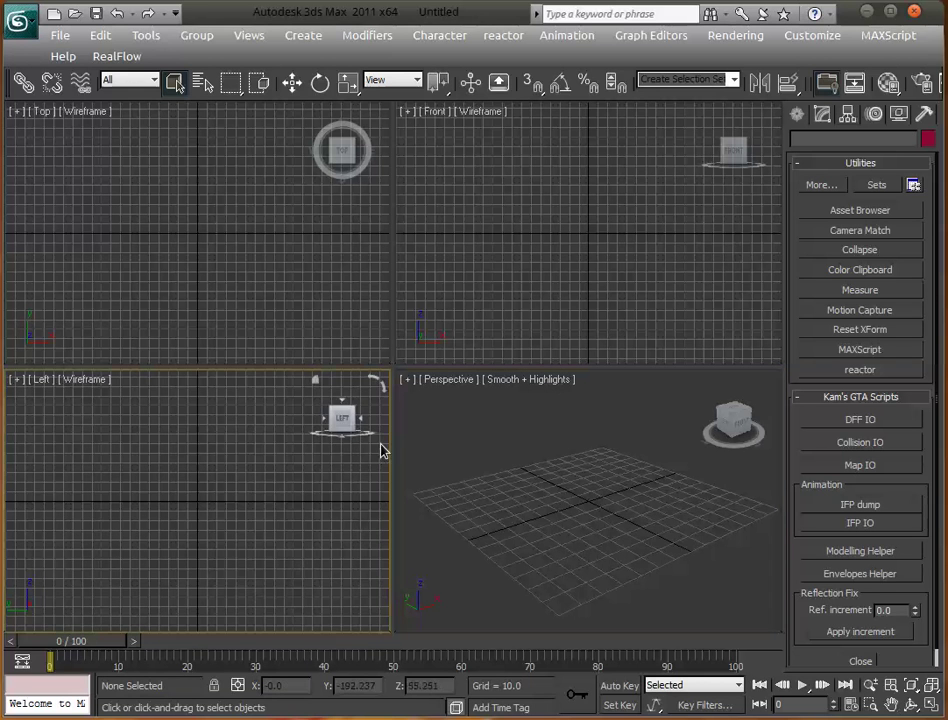
drag(366, 427, 361, 423)
mouse_move(345, 421)
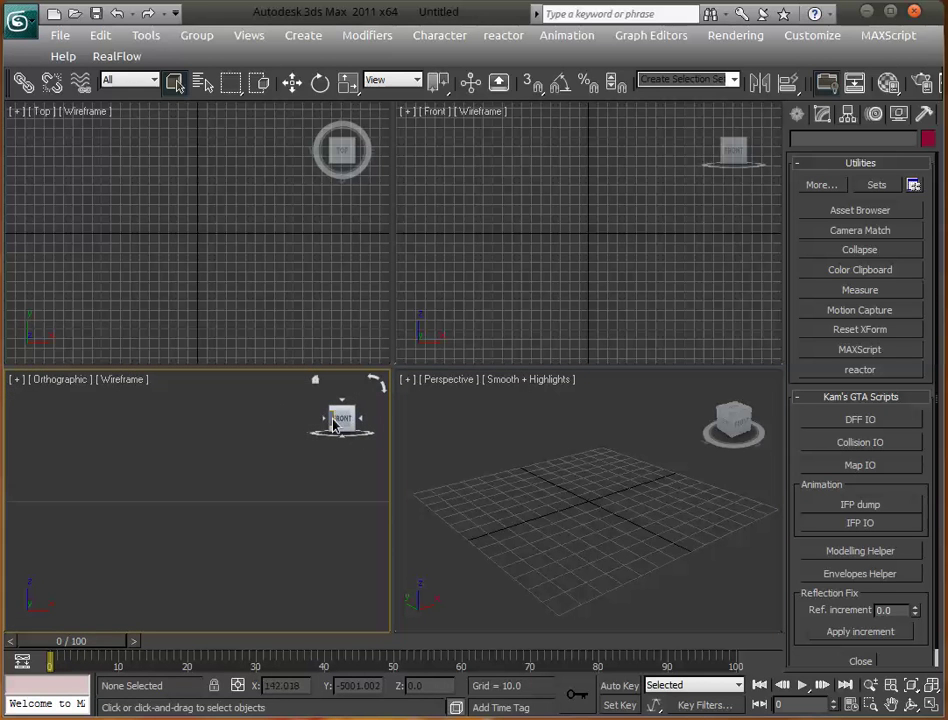
click(315, 380)
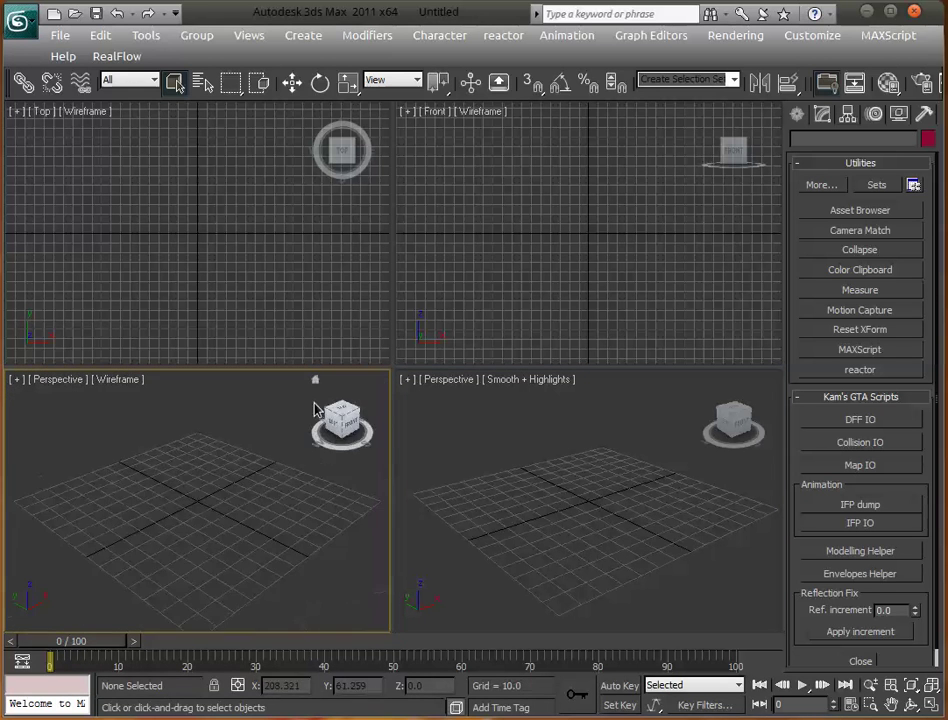
click(335, 428)
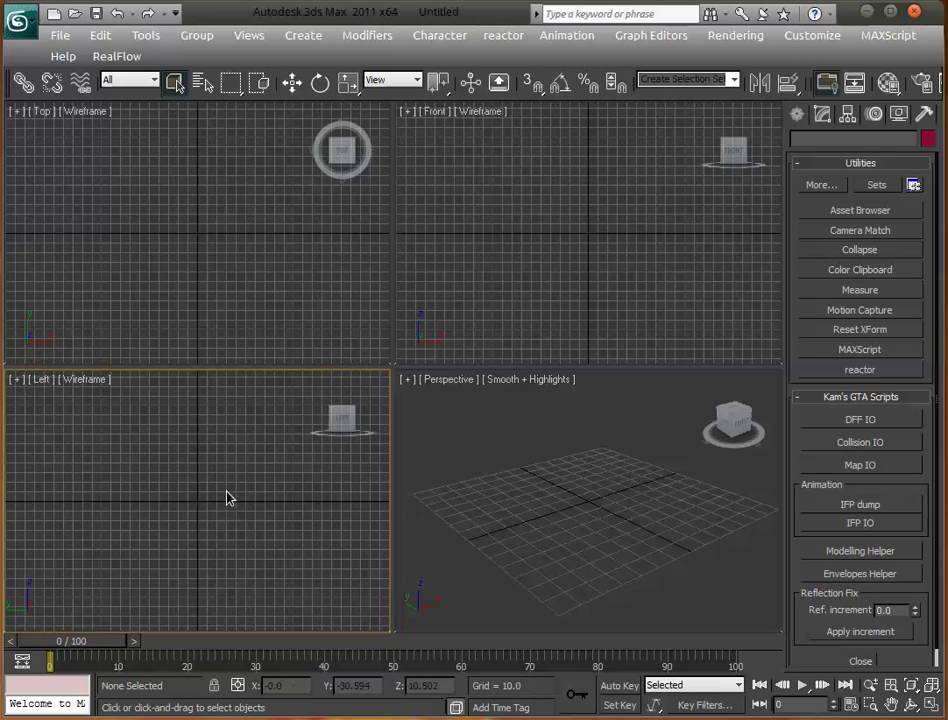
click(218, 505)
Step: Switch between the Perspective and Left viewports, and cycle through all four, ending on Perspective
click(422, 506)
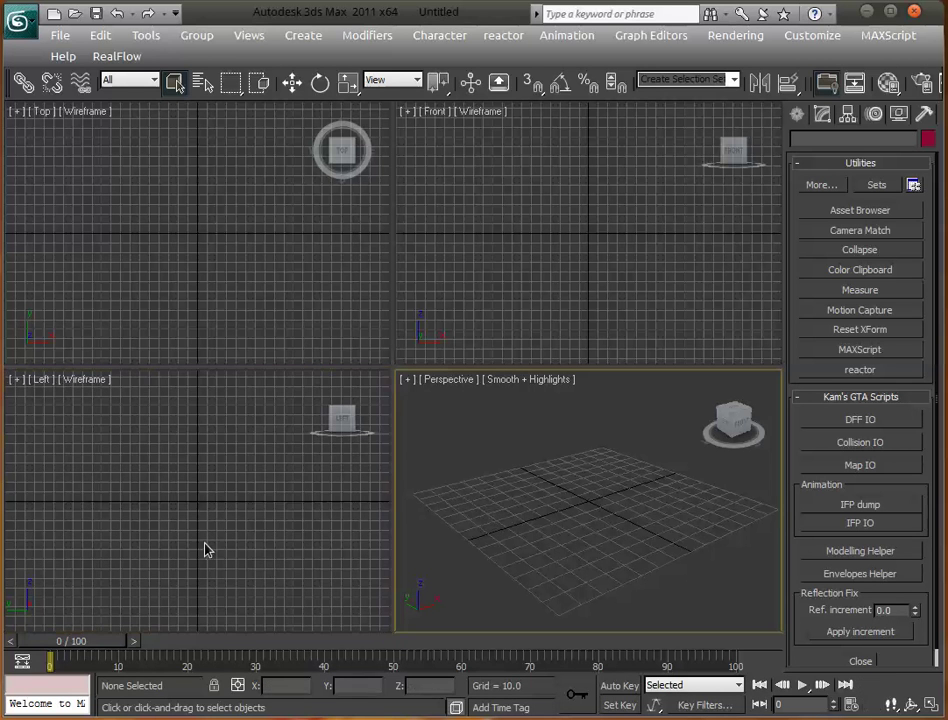
click(206, 546)
click(522, 498)
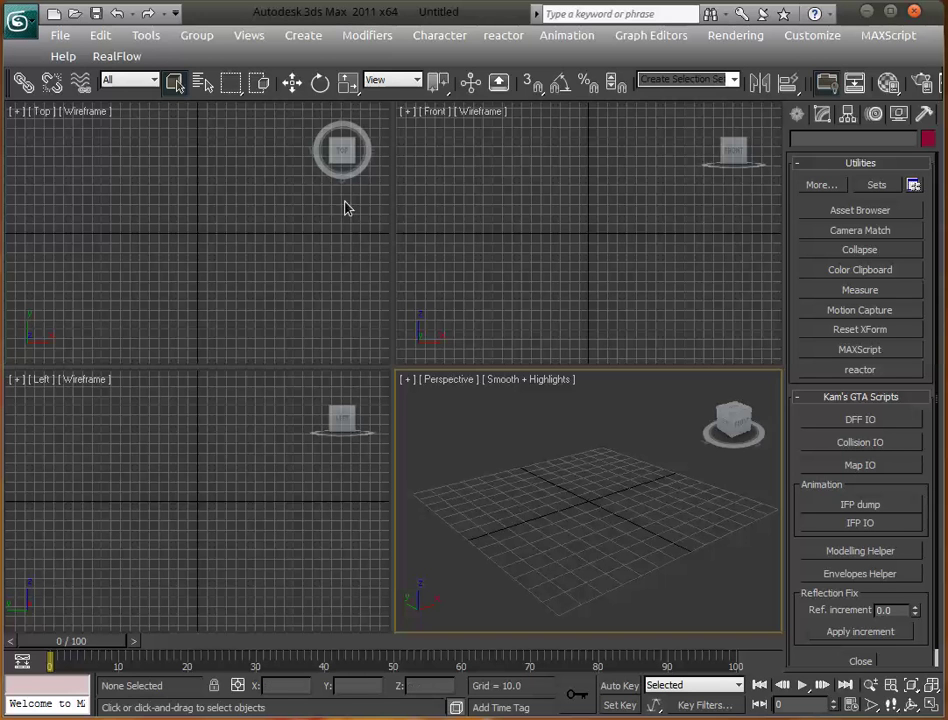
click(450, 220)
click(296, 267)
click(290, 430)
click(512, 398)
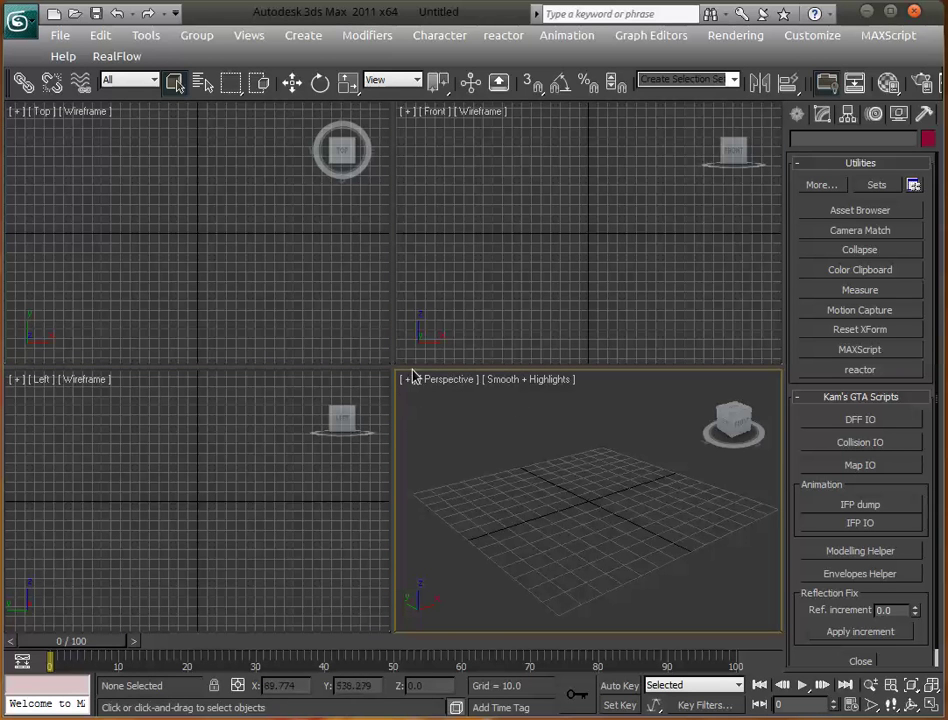
Step: Enlarge the Perspective viewport by moving the viewport dividers, and reset the layout to four equal viewports
drag(468, 357, 482, 250)
drag(390, 298, 265, 293)
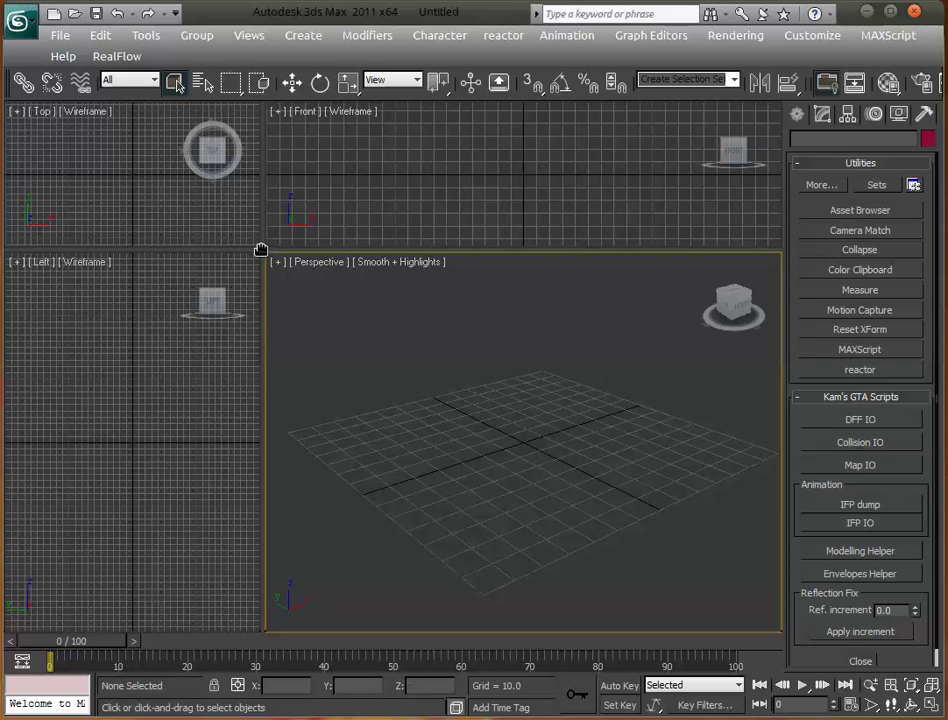
right_click(261, 249)
click(265, 247)
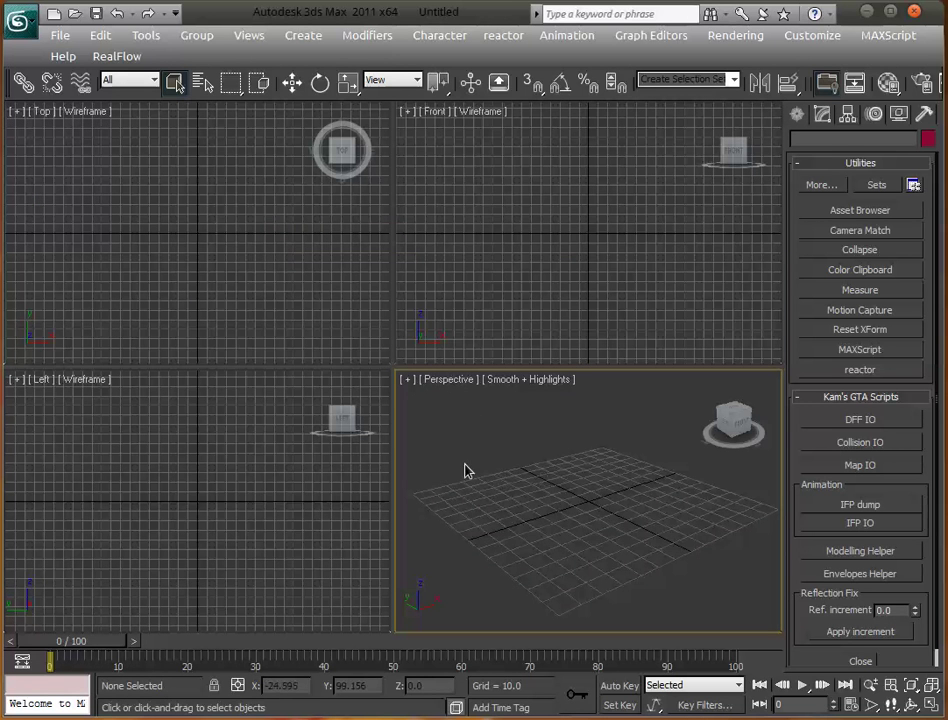
drag(473, 467, 592, 540)
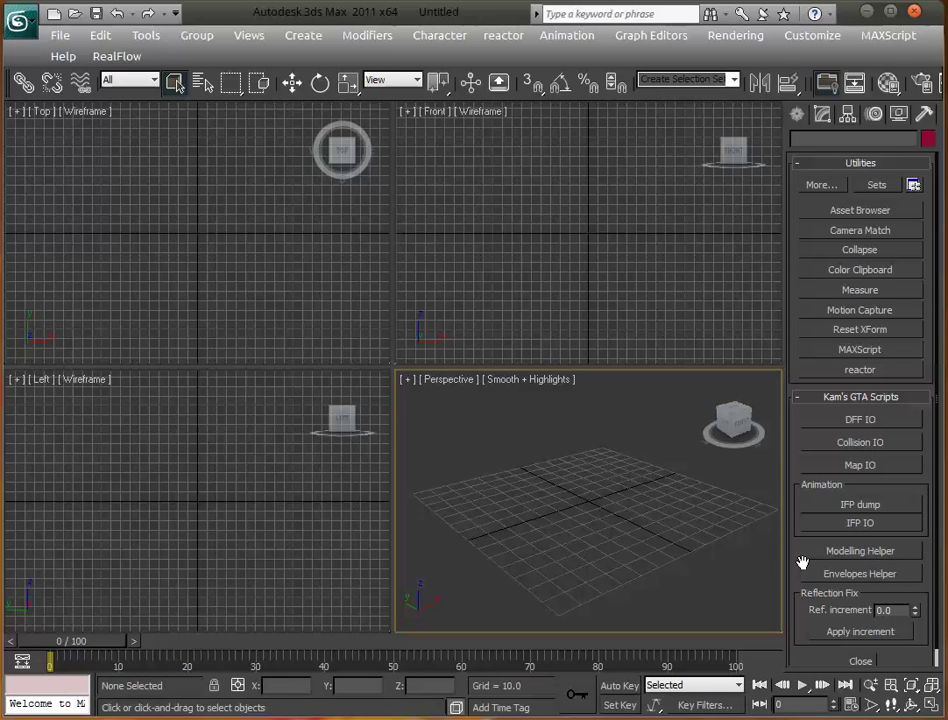
Step: Maximize the Perspective viewport and the Front viewport one after the other, restoring the four-viewport layout each time
click(931, 705)
drag(372, 354, 600, 560)
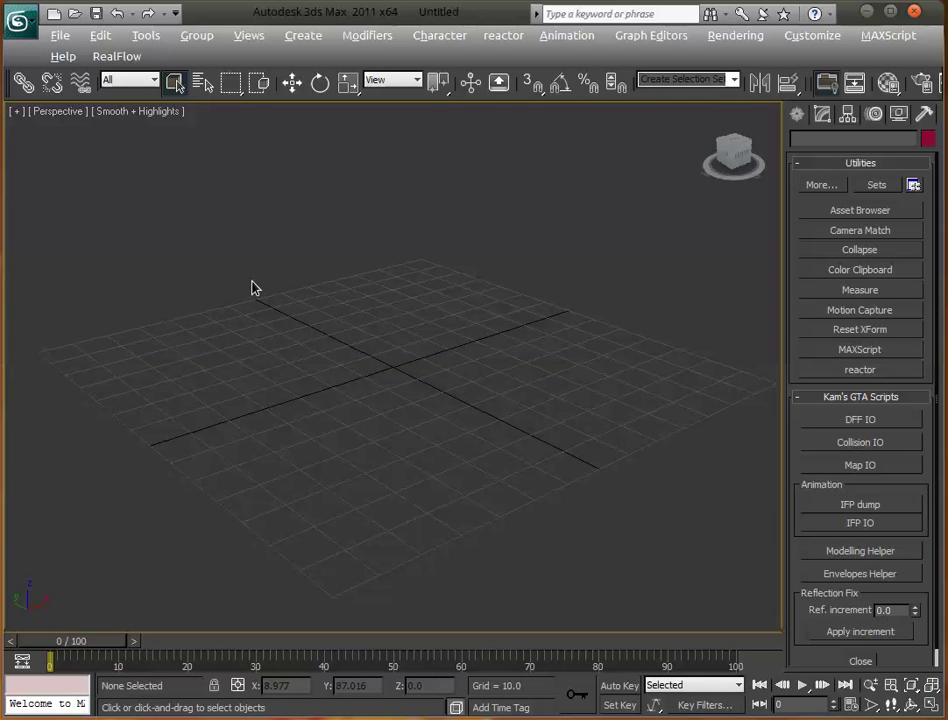
key(alt+w)
click(595, 296)
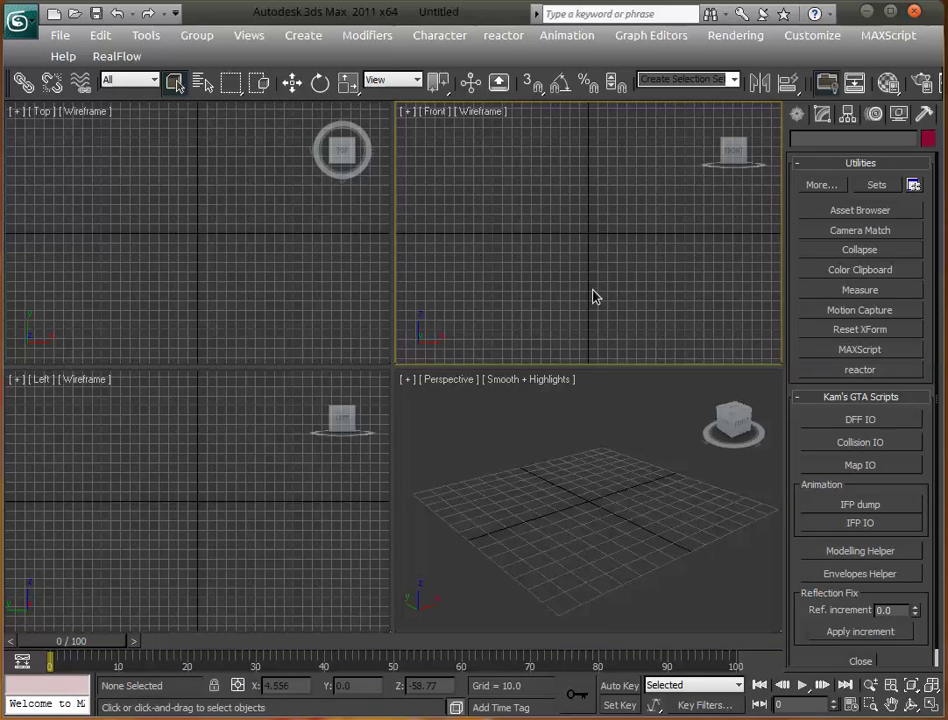
key(alt+w)
key(alt+w)
click(545, 455)
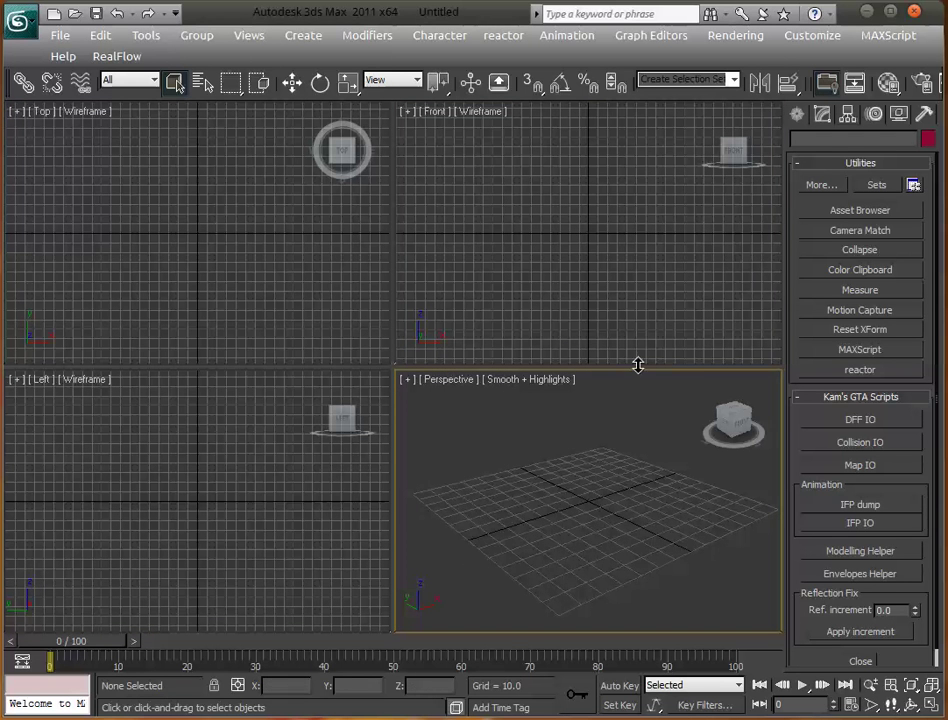
Step: Maximize the Top viewport and restore the four-viewport layout
click(182, 461)
click(212, 252)
key(alt+w)
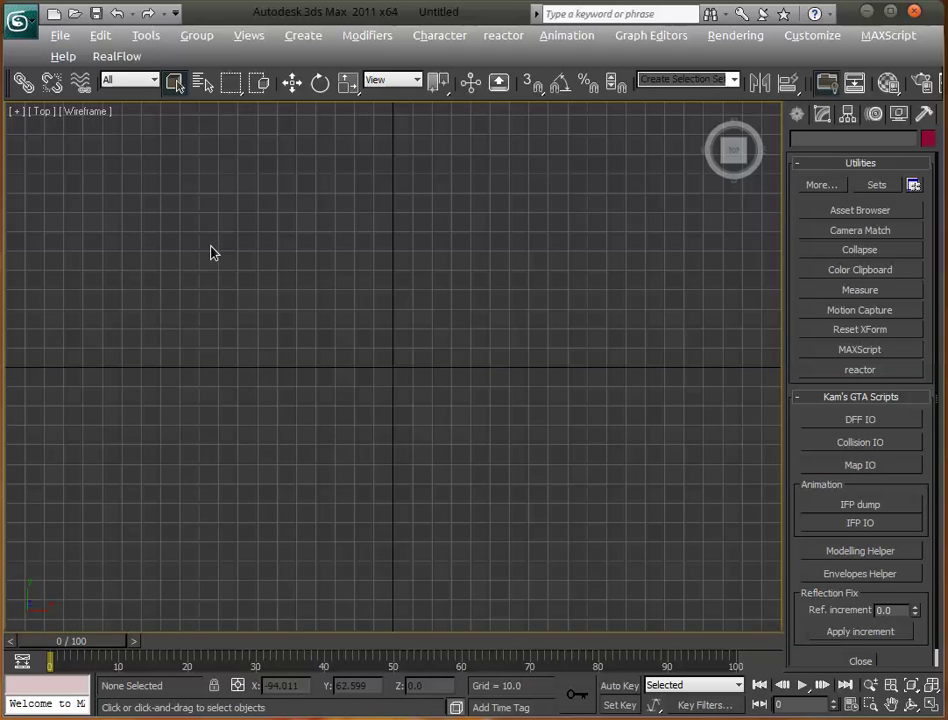
key(alt+w)
Step: Maximize the Perspective viewport, orbit it to view the grid from the back, and restore the four-viewport layout
click(596, 497)
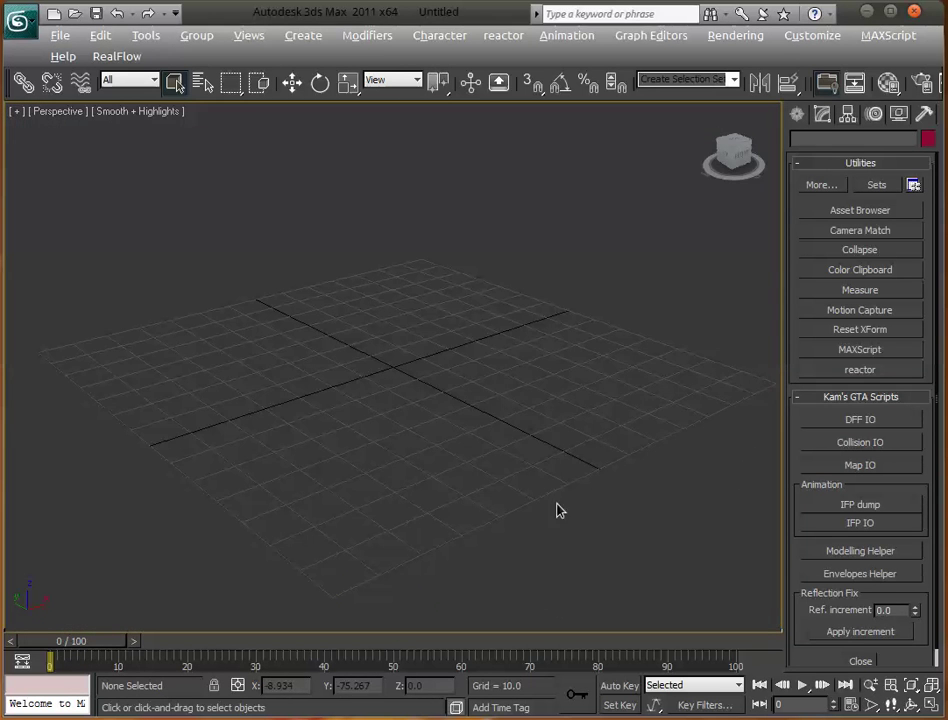
alt+middle_drag(383, 491, 601, 537)
key(alt+w)
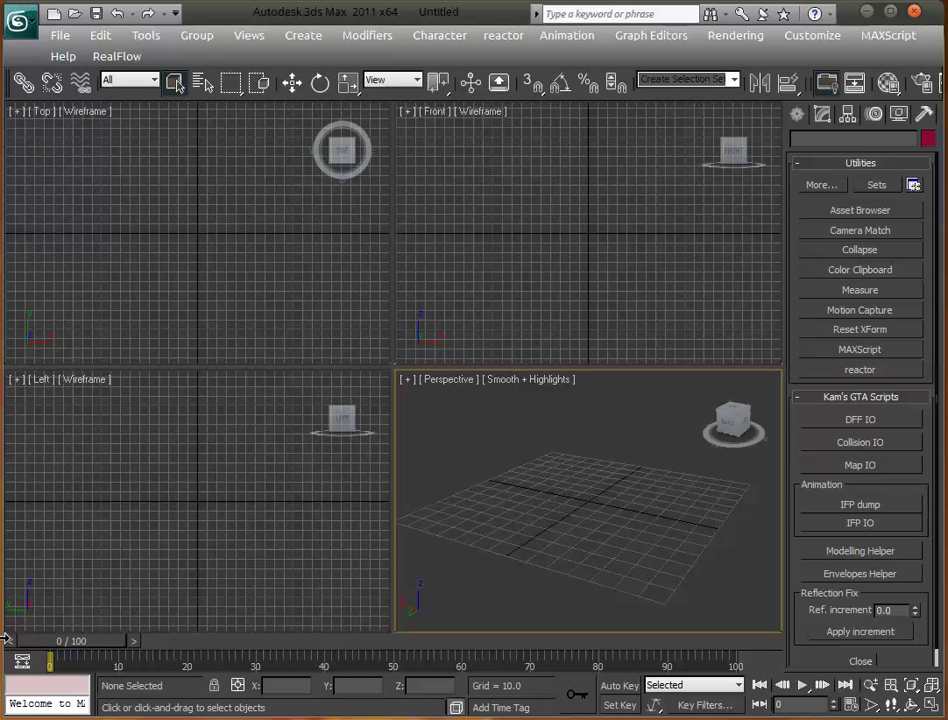
Step: Toggle the Perspective viewport to full size and back, and zoom all viewports to their extents
drag(99, 640, 66, 655)
click(932, 704)
click(932, 706)
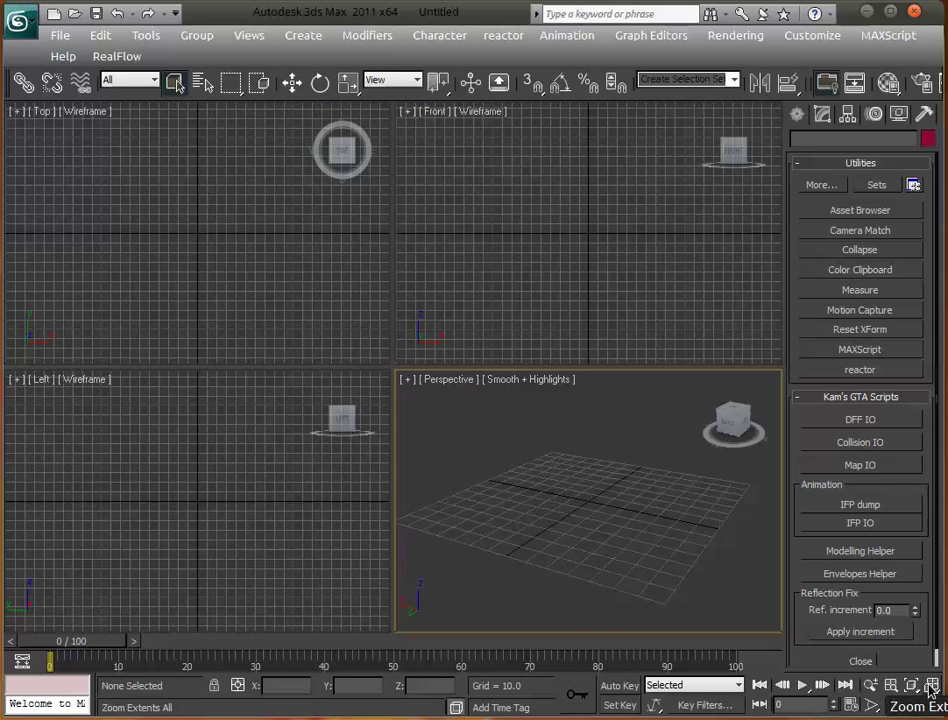
click(935, 688)
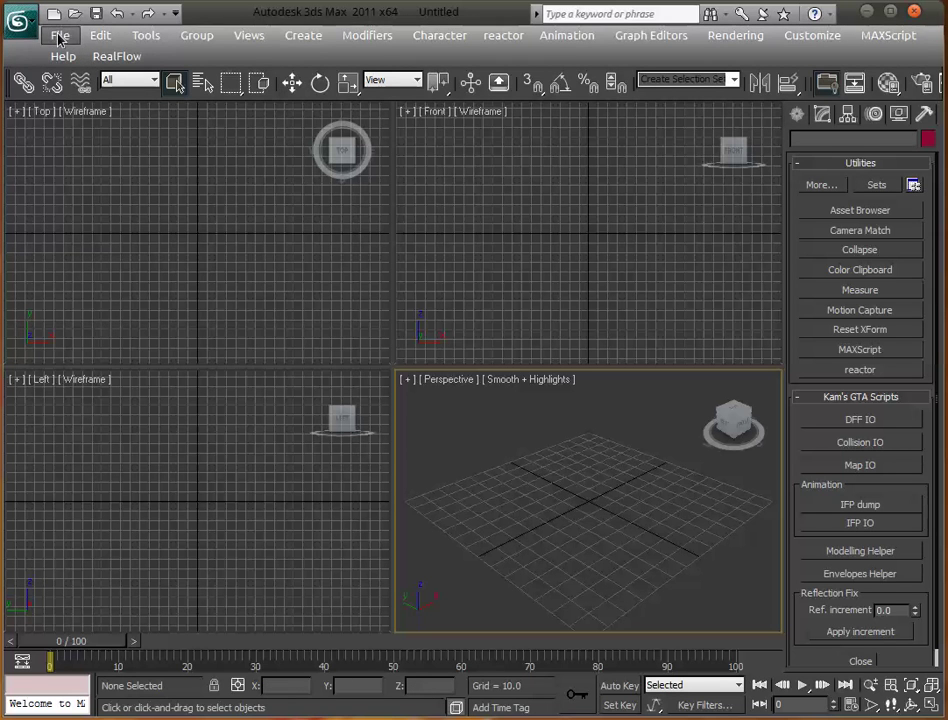
click(303, 36)
click(197, 70)
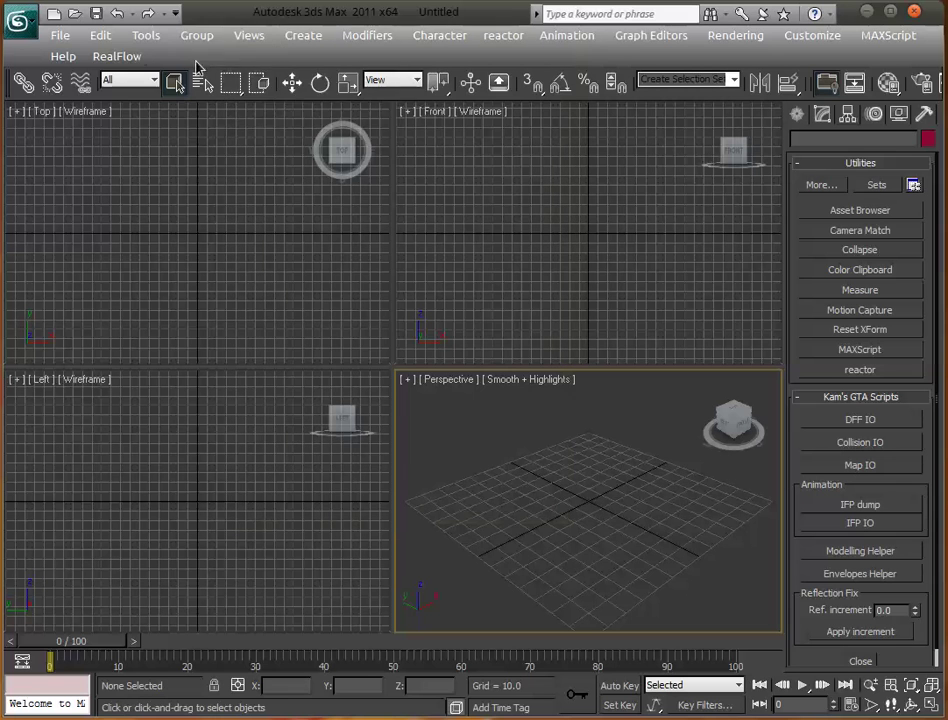
click(129, 57)
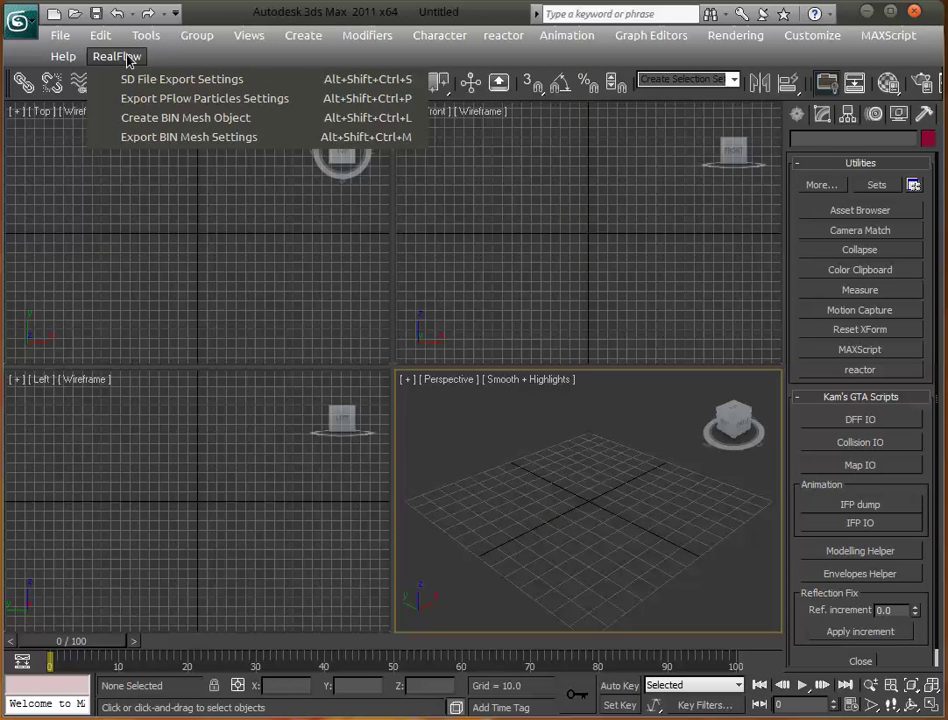
Step: Close the RealFlow menu and activate the Move, Rotate and Scale tools one after the other
click(127, 58)
drag(497, 461, 736, 597)
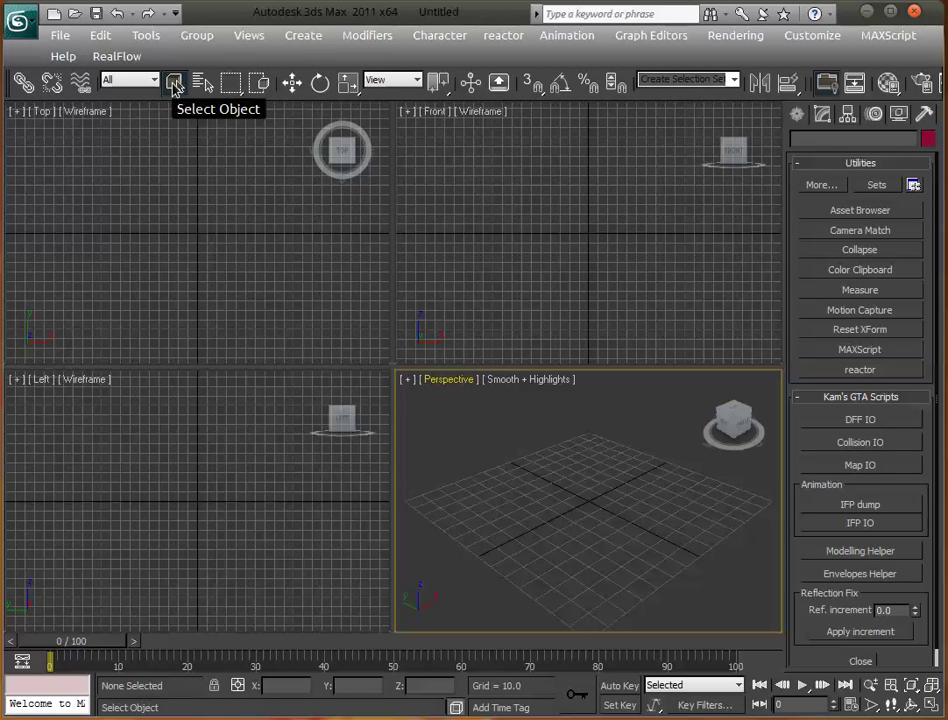
click(292, 83)
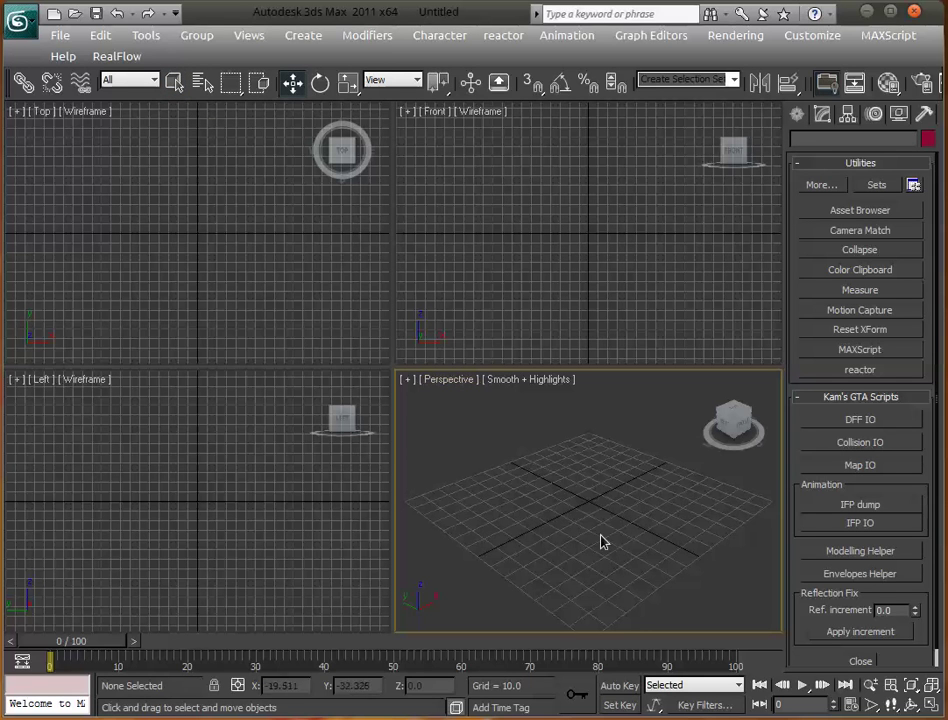
click(320, 83)
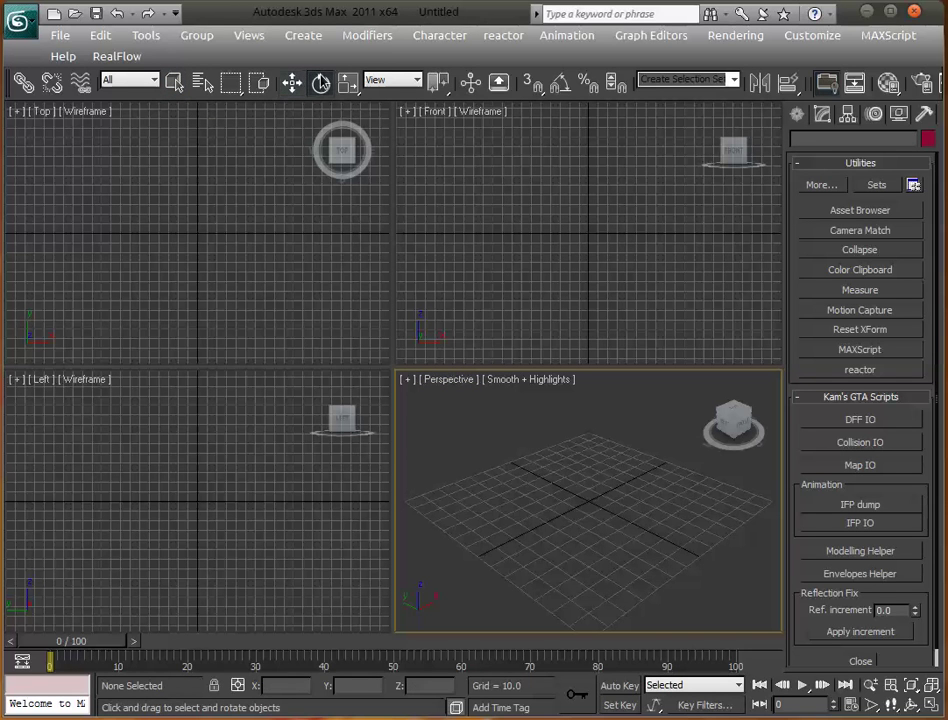
click(349, 84)
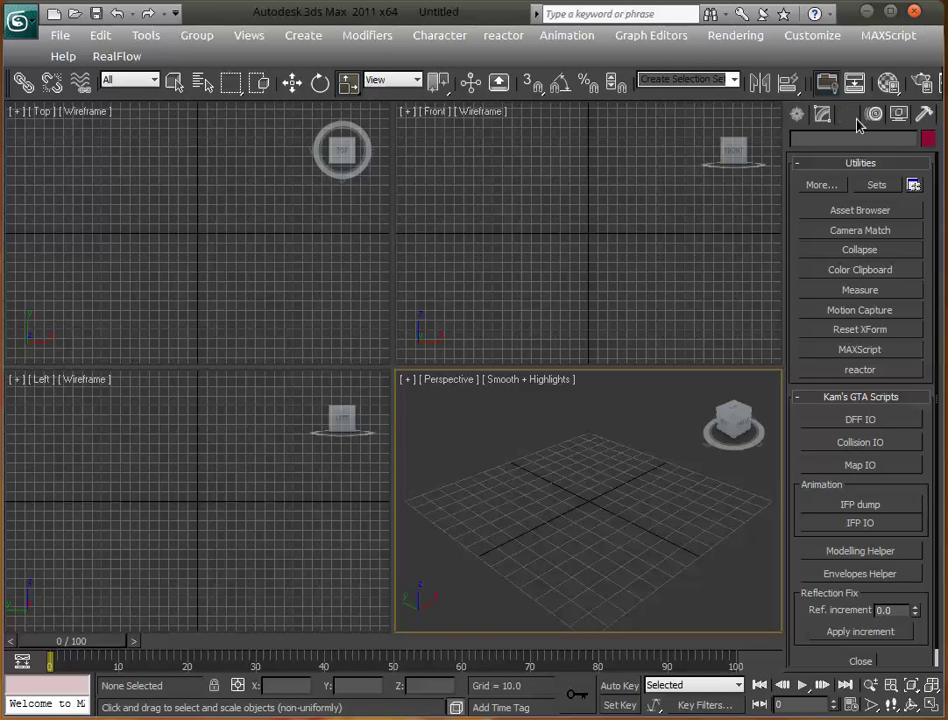
scroll(842, 423, down, 4)
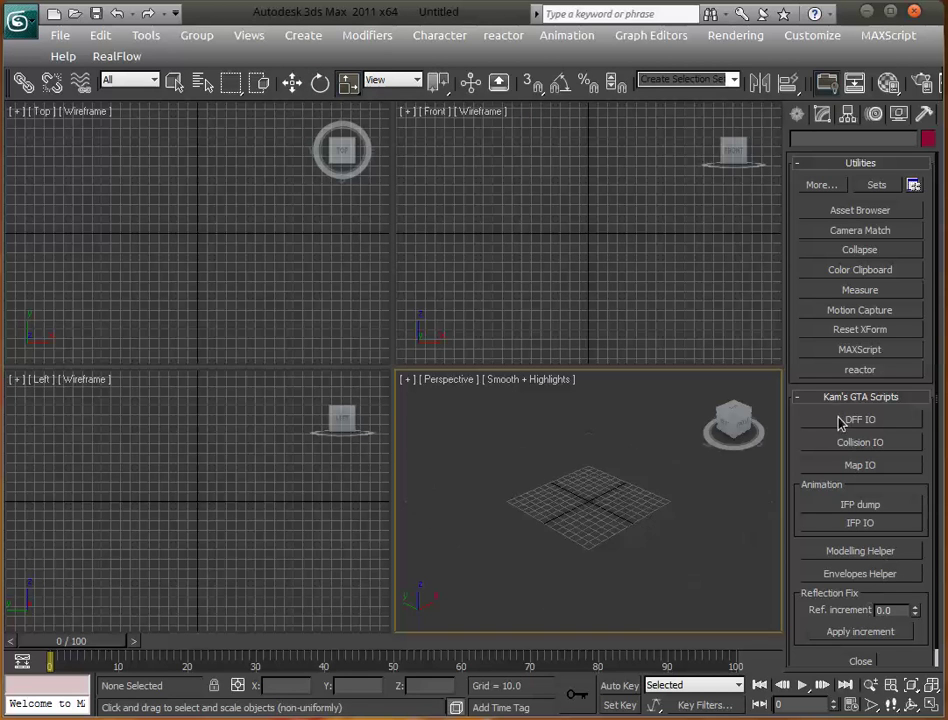
scroll(648, 471, up, 6)
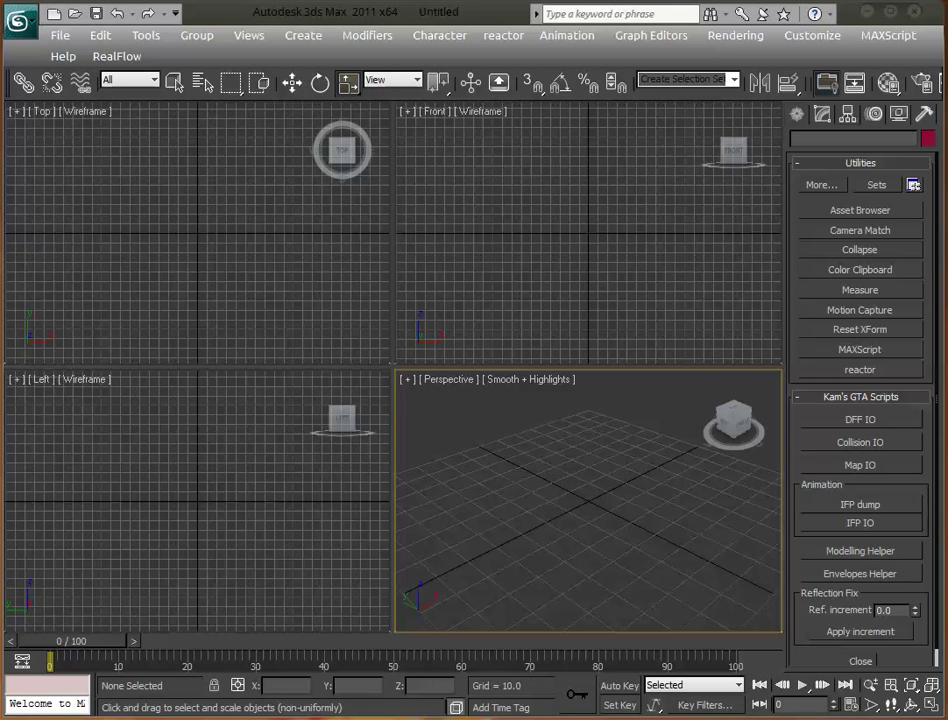
Step: Show the standard primitives for creation and activate the Box, Sphere, Cylinder, Torus and Teapot tools in turn
click(798, 116)
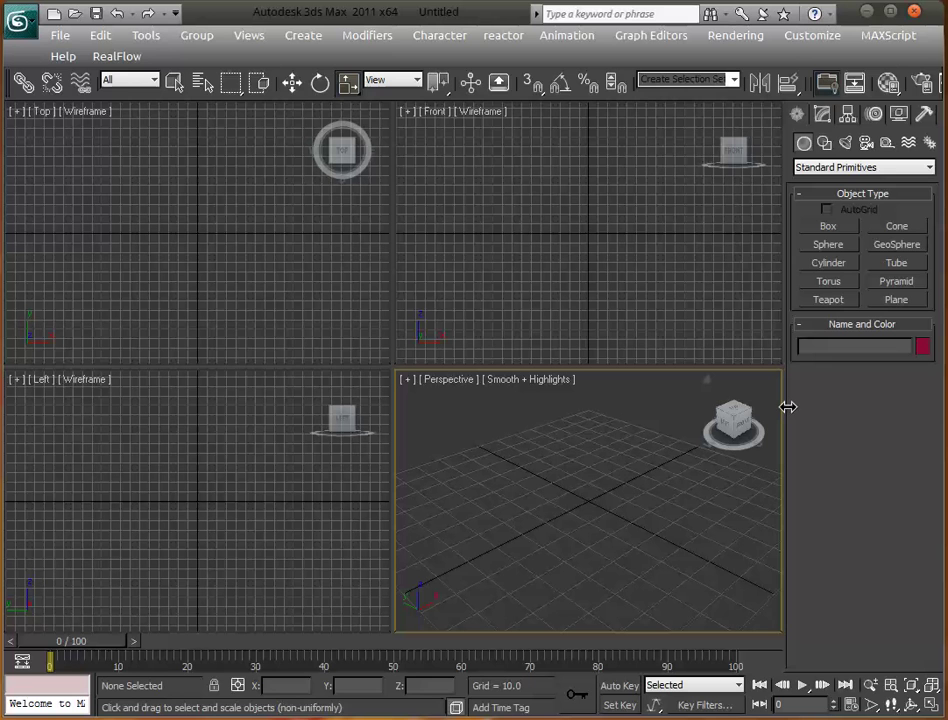
click(836, 227)
click(820, 245)
click(836, 265)
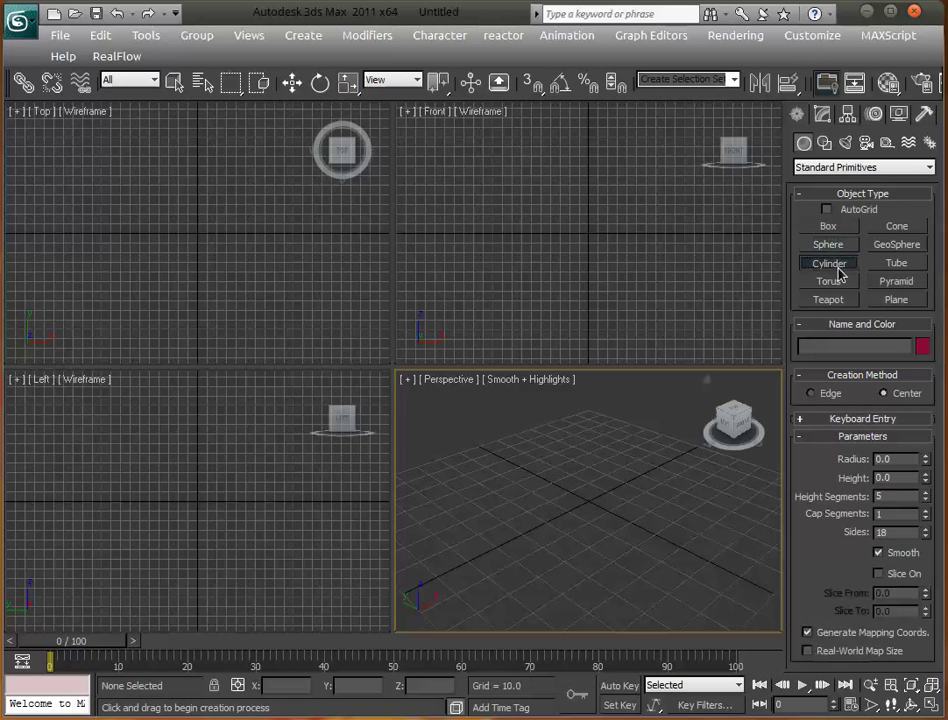
click(838, 282)
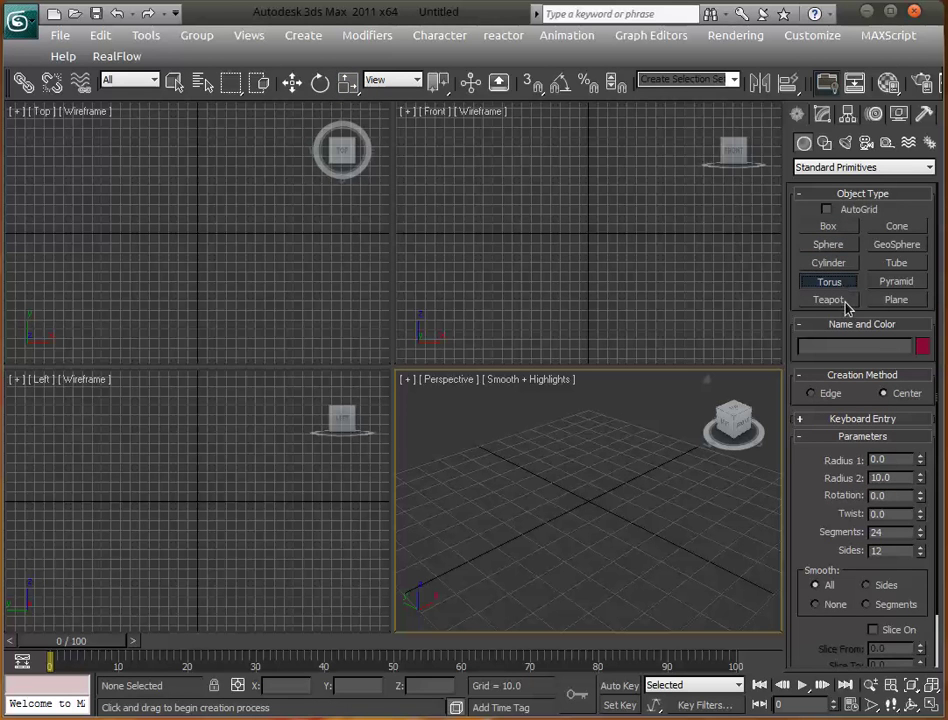
click(843, 302)
Step: Draw a box about 39 by 39 units and 34 units high at the grid centre in the Perspective viewport
click(829, 227)
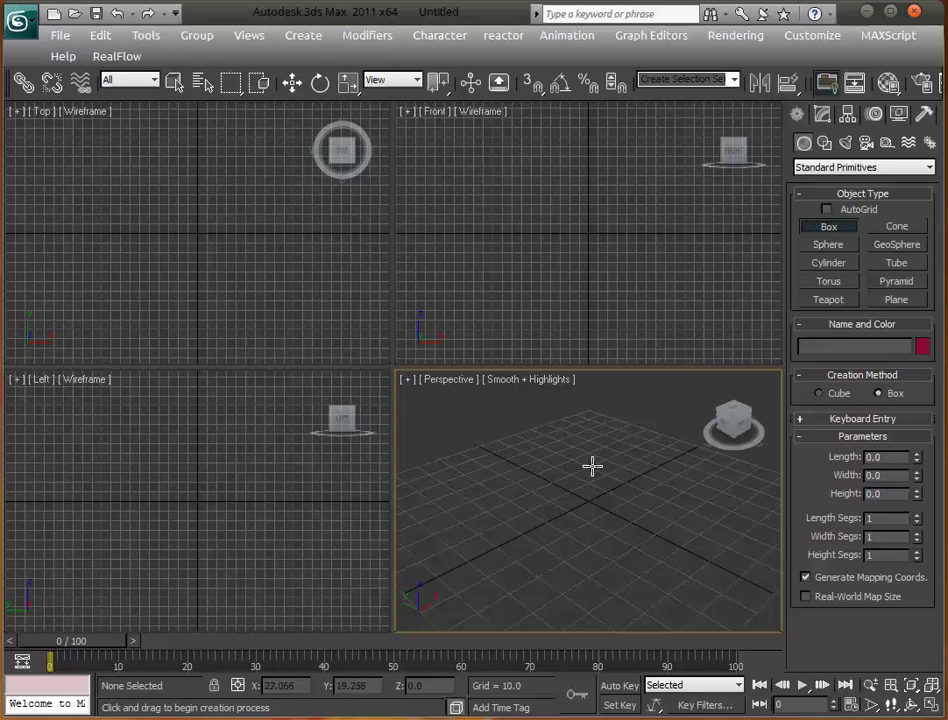
drag(588, 487, 588, 575)
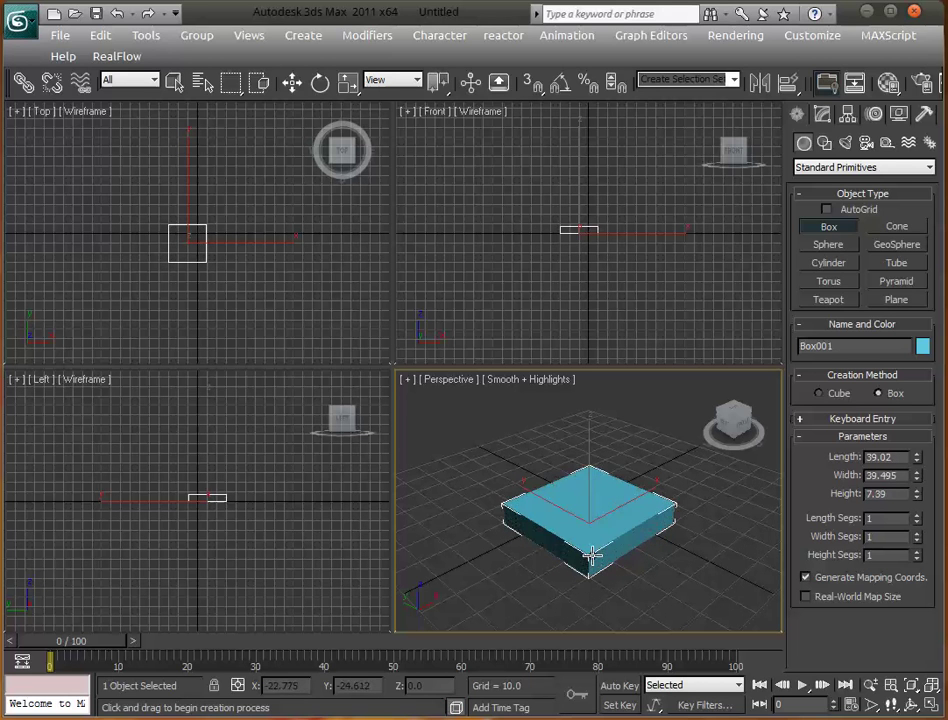
click(603, 488)
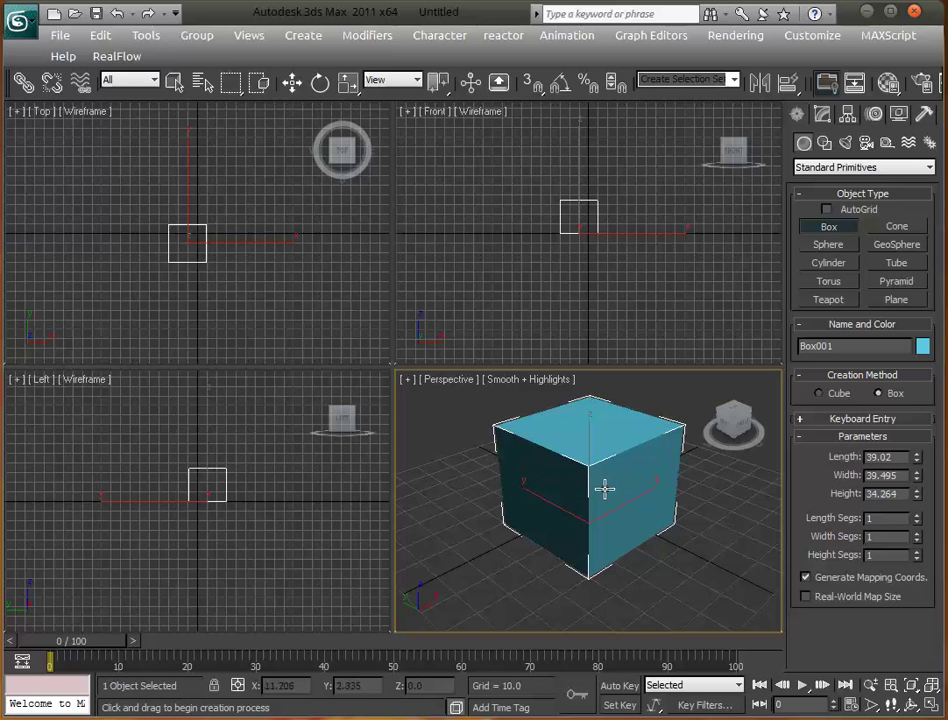
alt+middle_drag(637, 533, 603, 550)
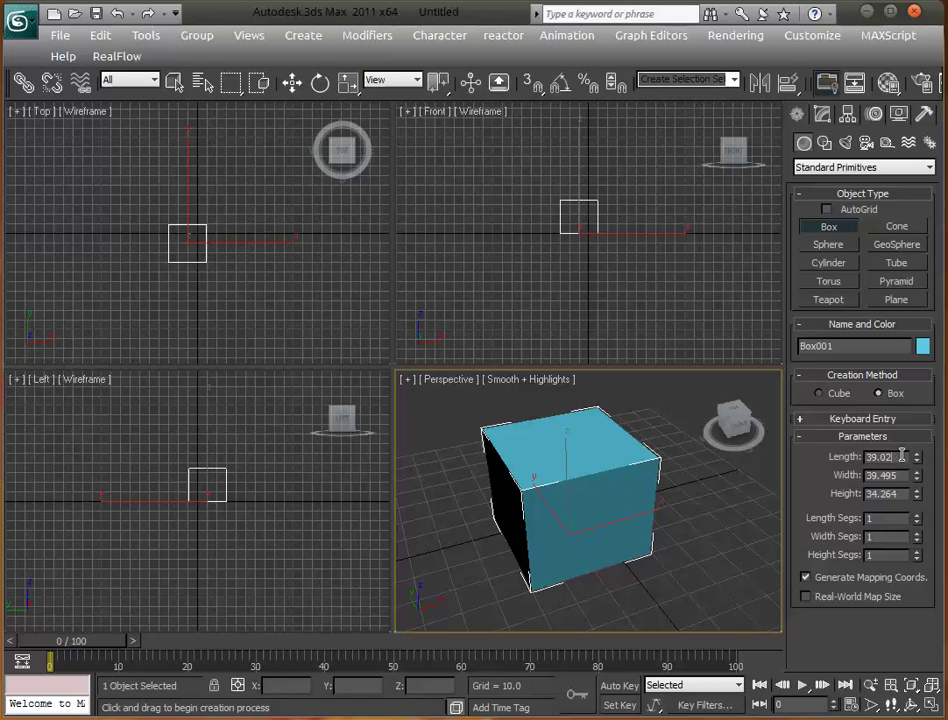
Step: Set the box's length to 40, width to 40 and height to 30
drag(901, 456, 722, 464)
text(40)
key(Tab)
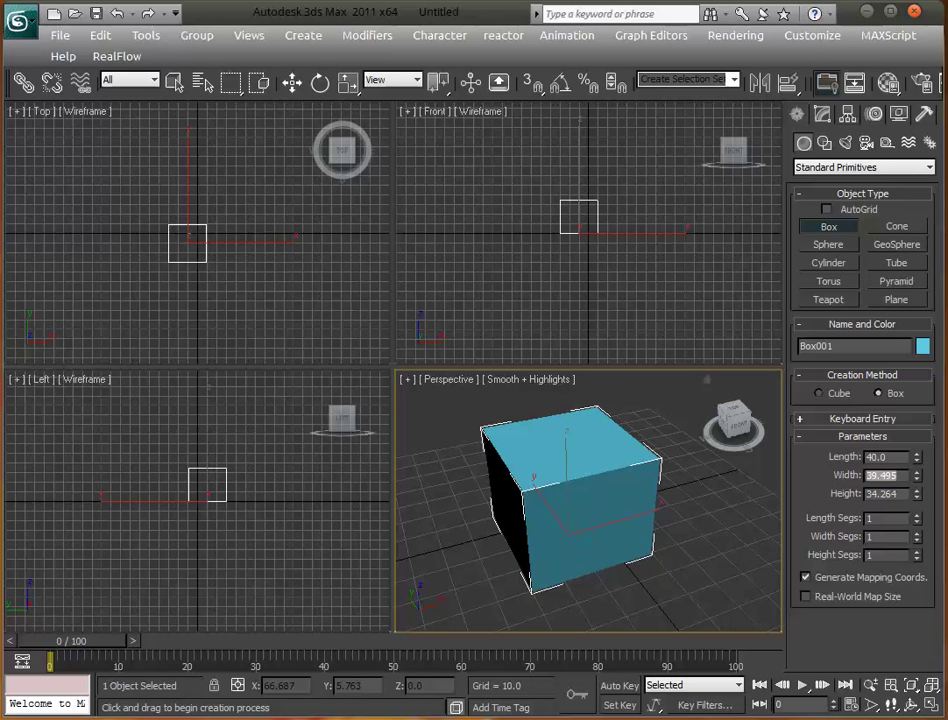
text(40)
key(Tab)
text(30)
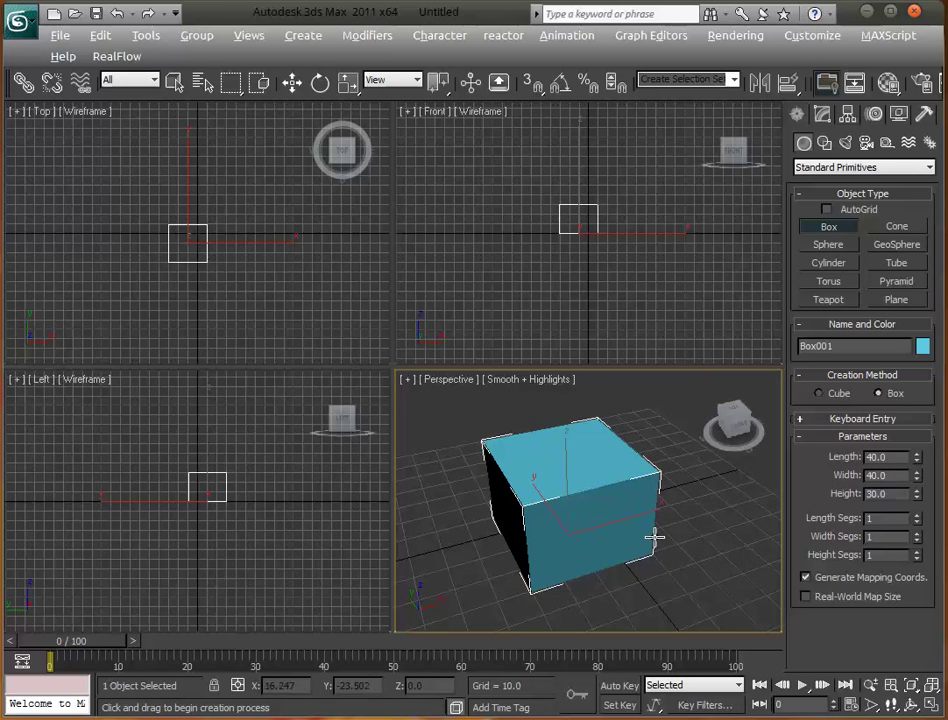
alt+middle_drag(656, 536, 675, 524)
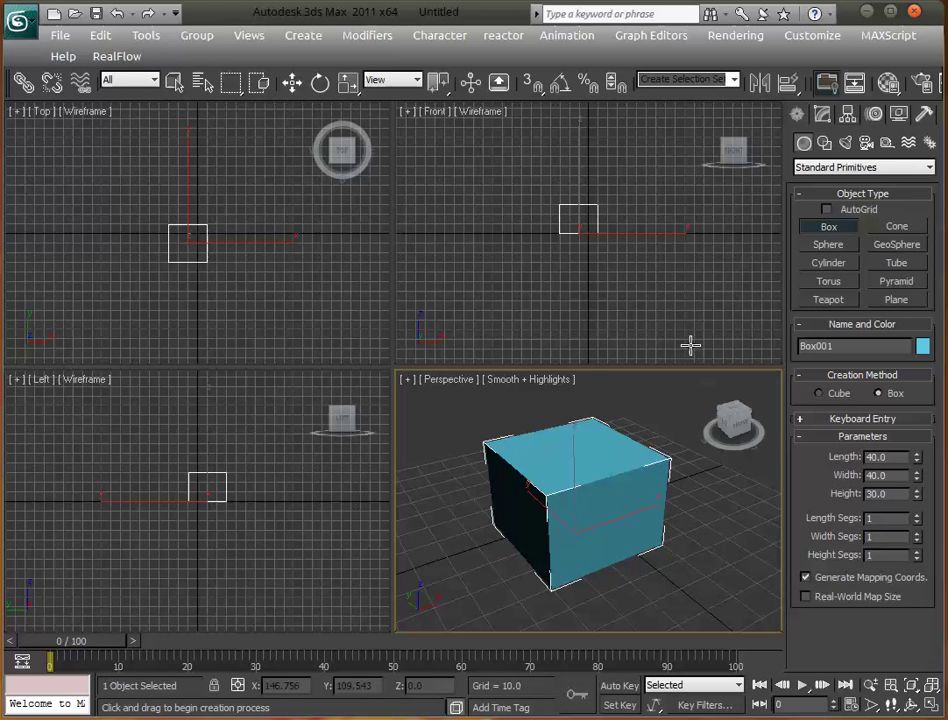
Step: Browse the geometry categories by showing Doors, Compound Objects and Extended Primitives in turn
click(812, 168)
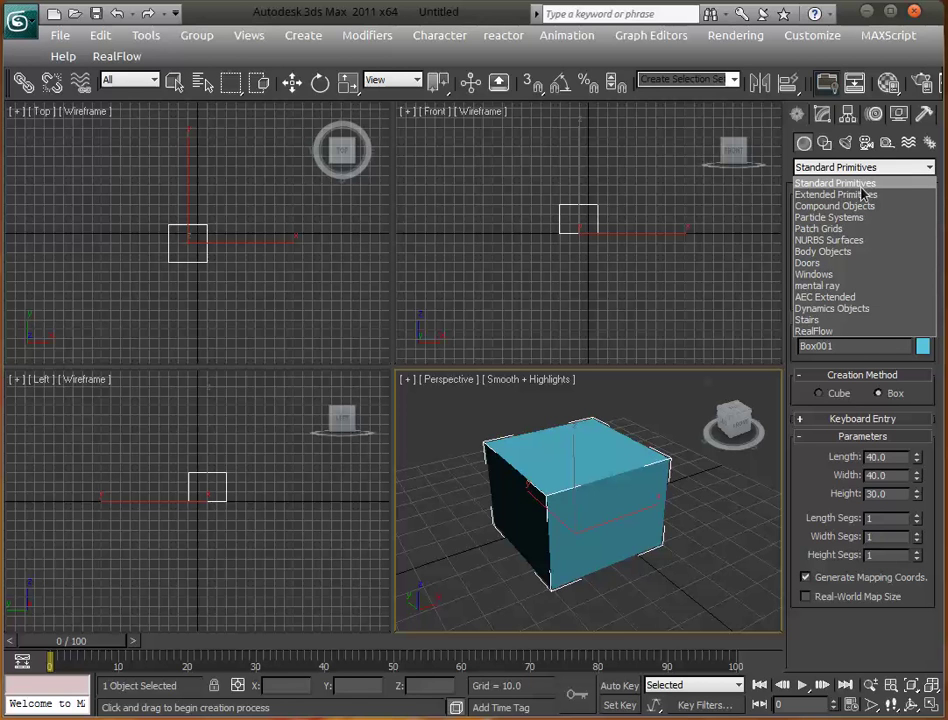
click(842, 263)
click(848, 168)
click(850, 205)
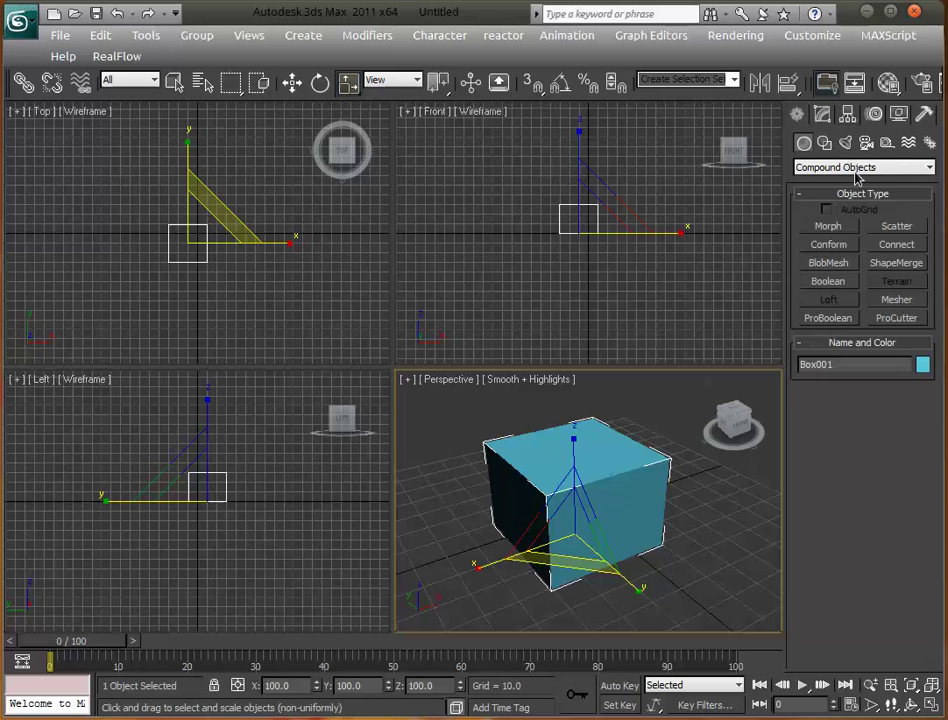
click(848, 168)
click(848, 195)
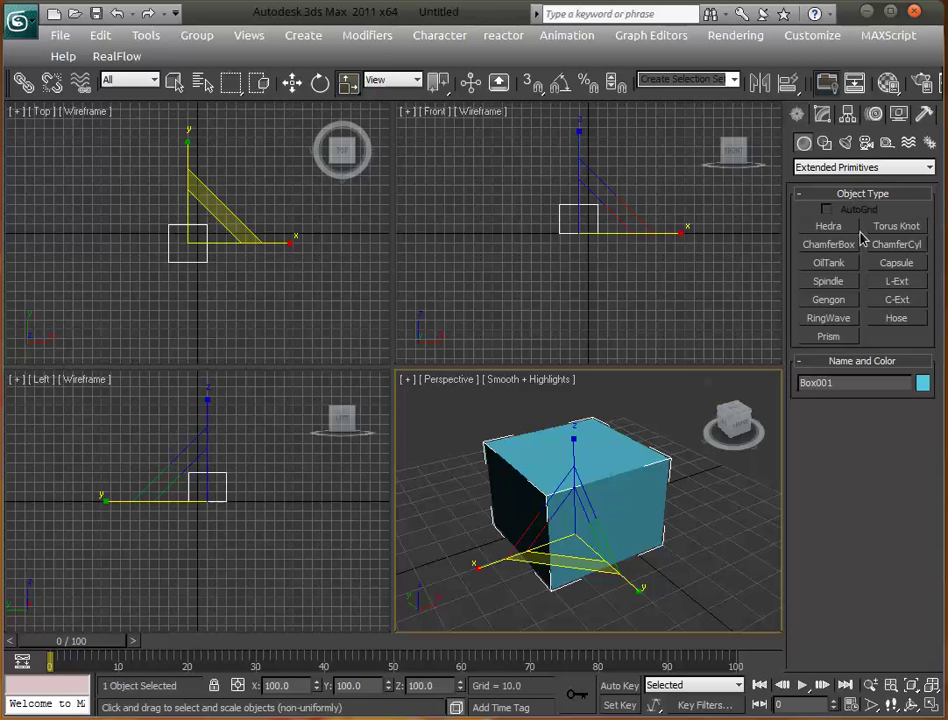
Step: Draw a trial prism beside the box in the Perspective viewport, remove it, and return to the Standard Primitives category
click(833, 338)
drag(728, 576, 678, 498)
click(673, 514)
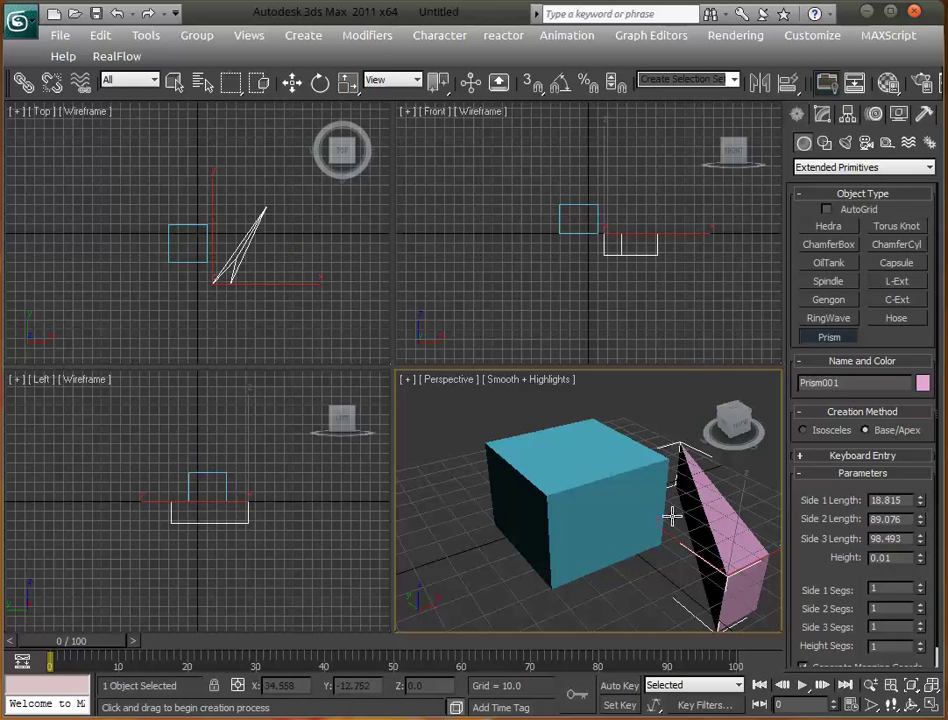
alt+middle_drag(693, 537, 652, 542)
right_click(748, 520)
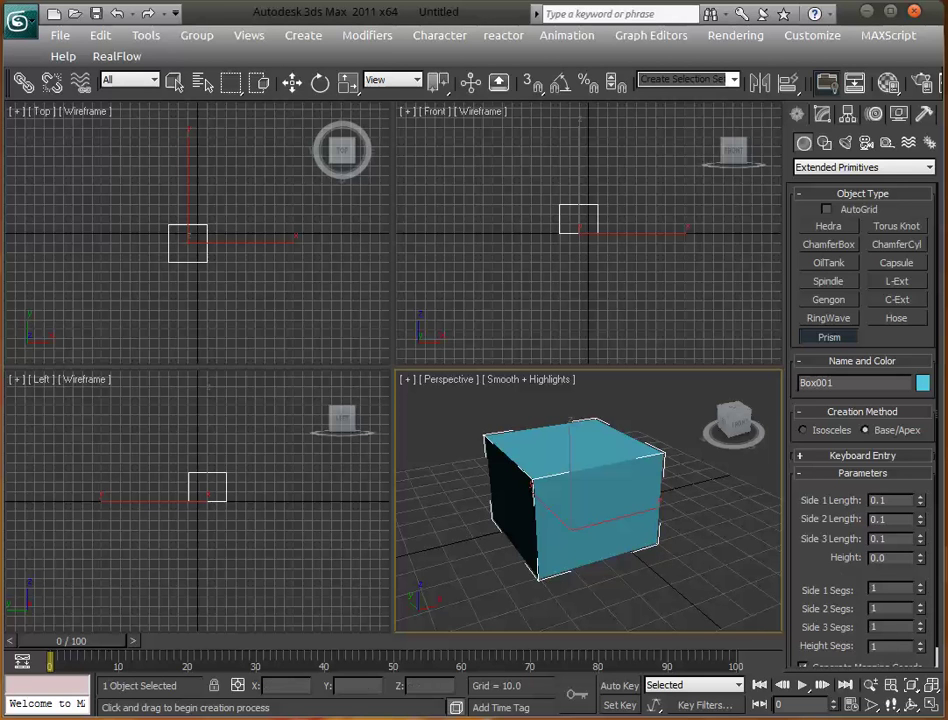
click(815, 167)
click(815, 184)
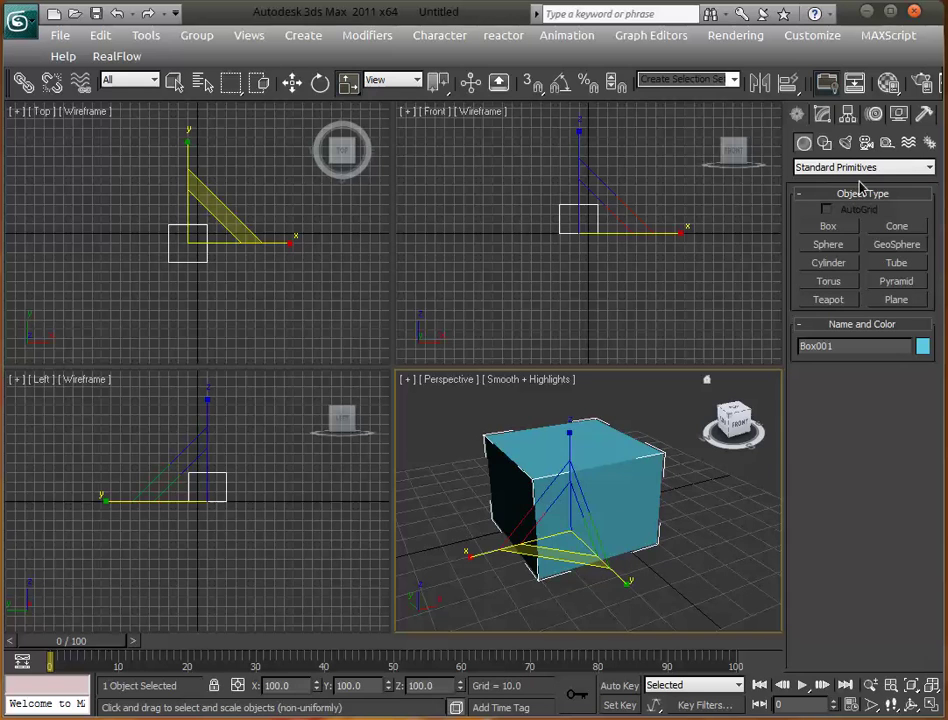
Step: Look through the modifiers available for the box and apply an Edit Poly modifier to it
scroll(645, 450, down, 4)
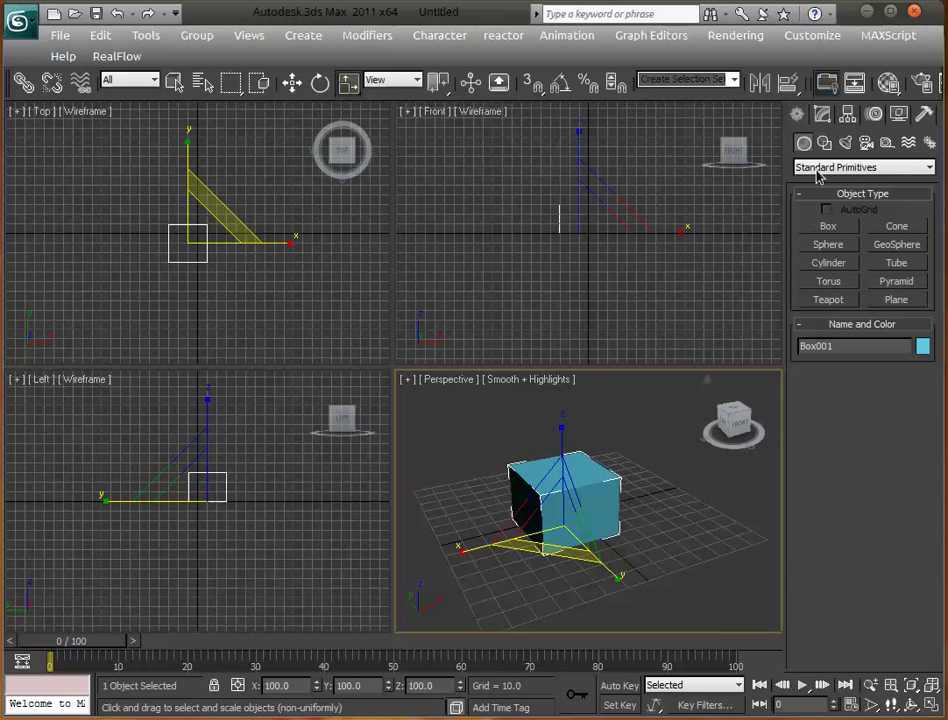
click(821, 116)
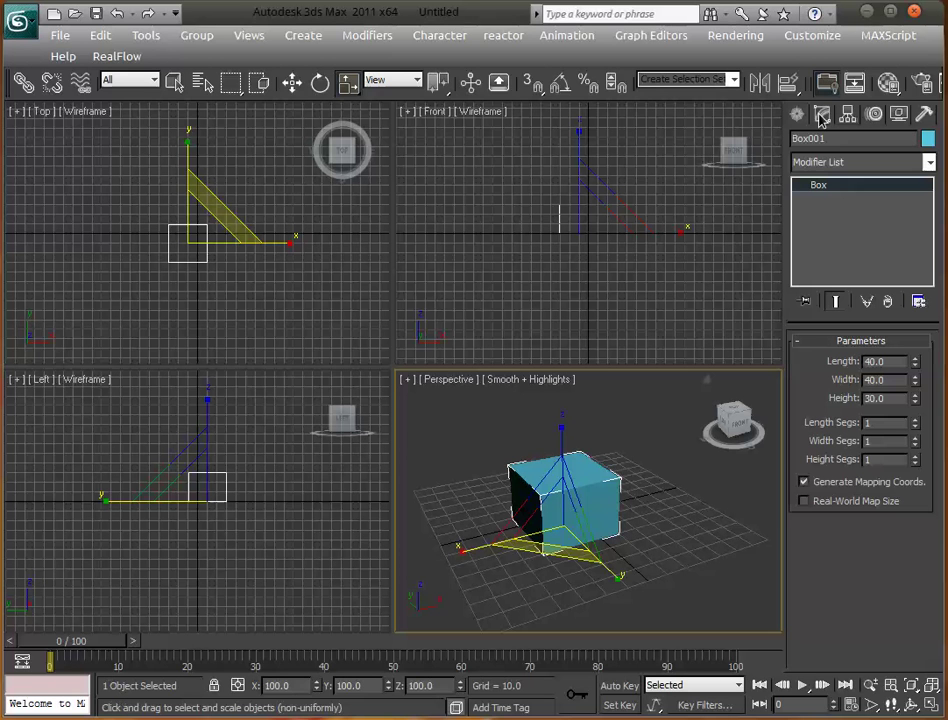
middle_drag(624, 509, 615, 537)
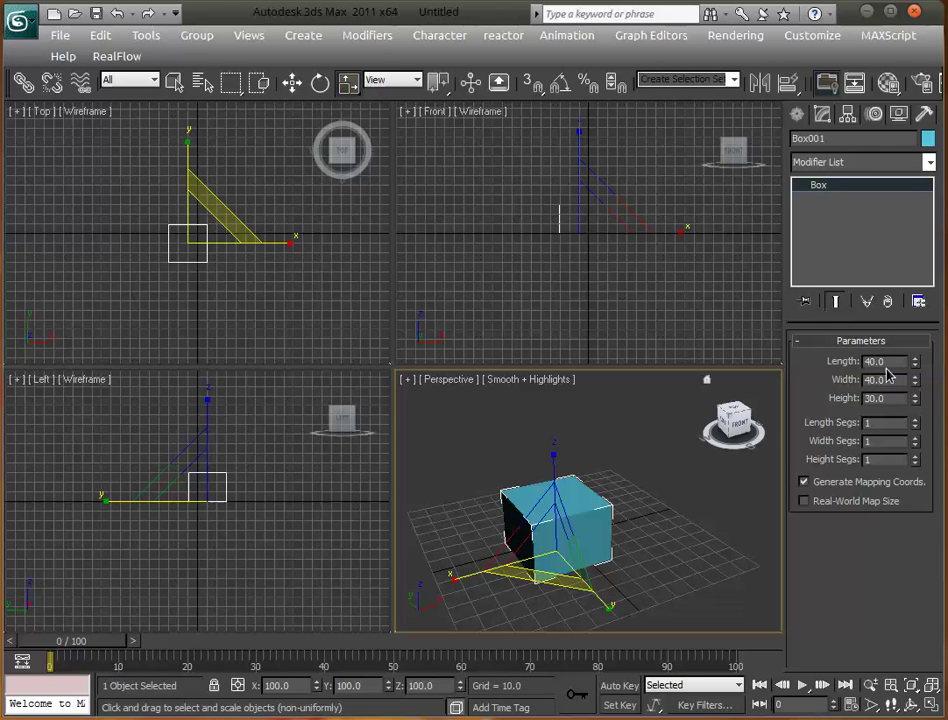
click(838, 163)
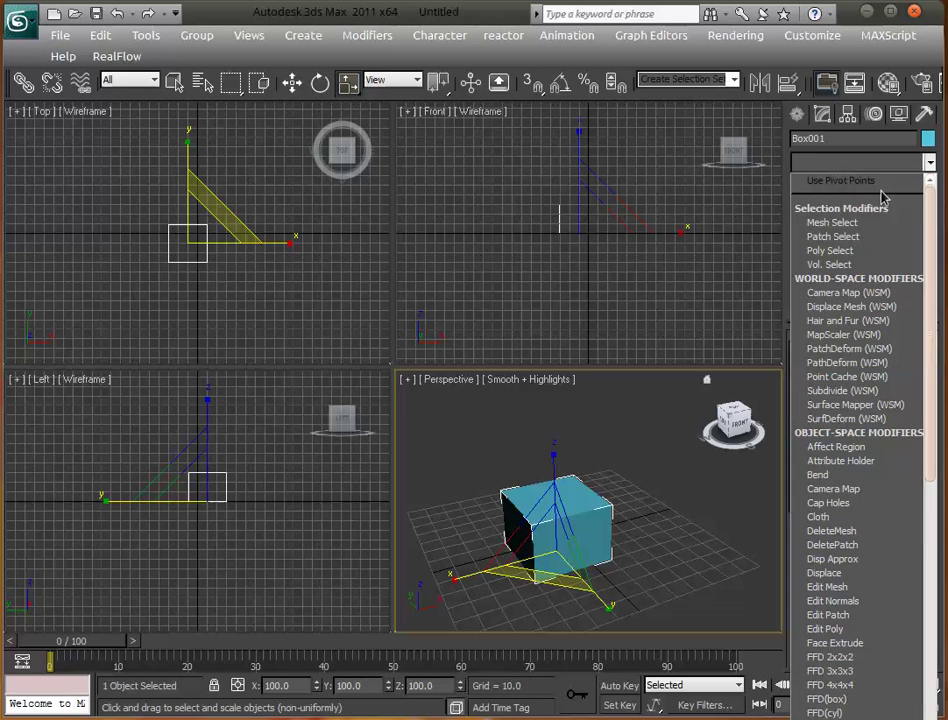
scroll(925, 300, down, 3)
drag(925, 300, 905, 505)
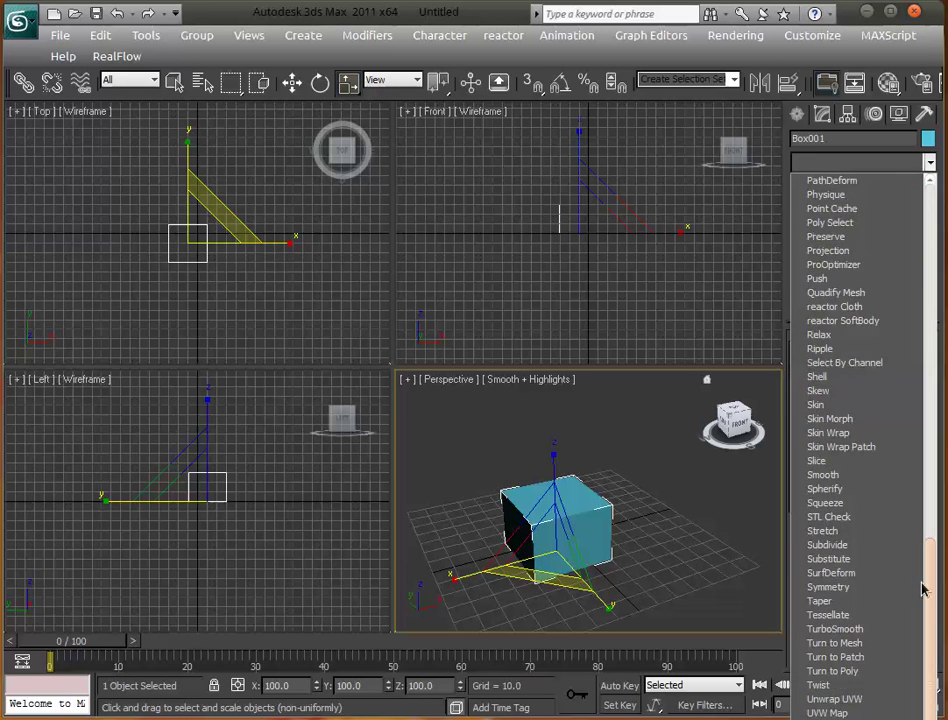
drag(922, 590, 932, 184)
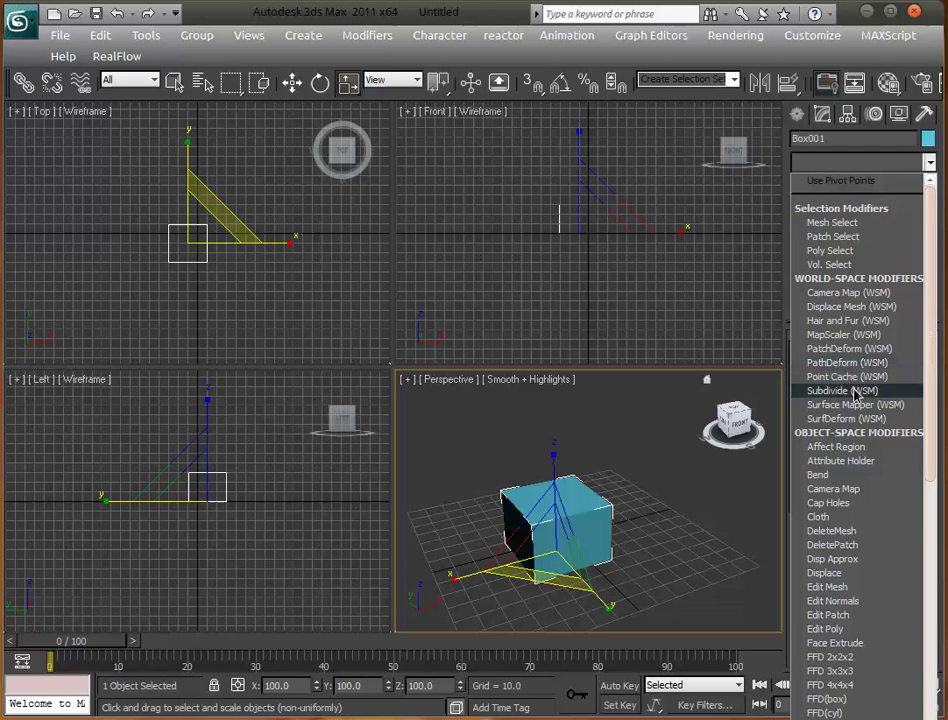
key(e)
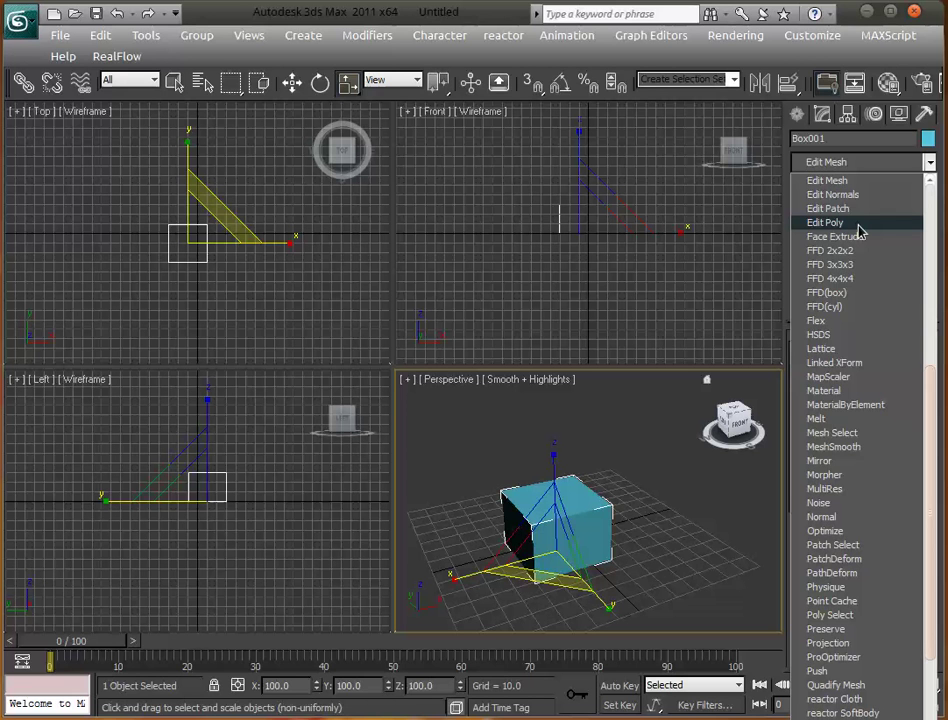
click(826, 222)
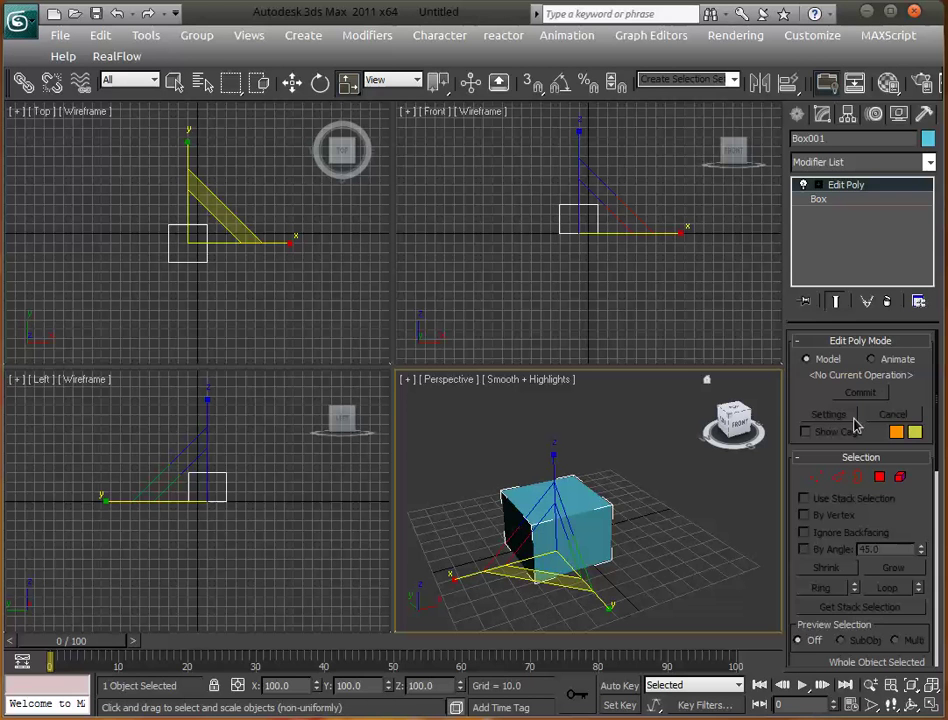
Step: Examine the Edit Poly selection options and switch the box to Vertex sub-object level
scroll(652, 545, up, 3)
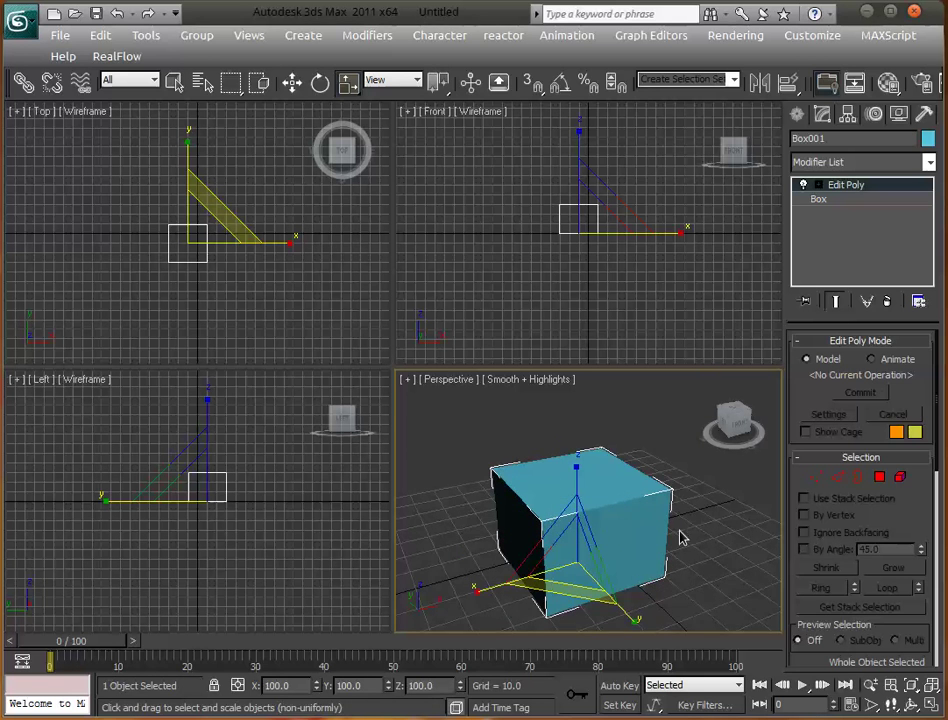
middle_drag(681, 535, 683, 508)
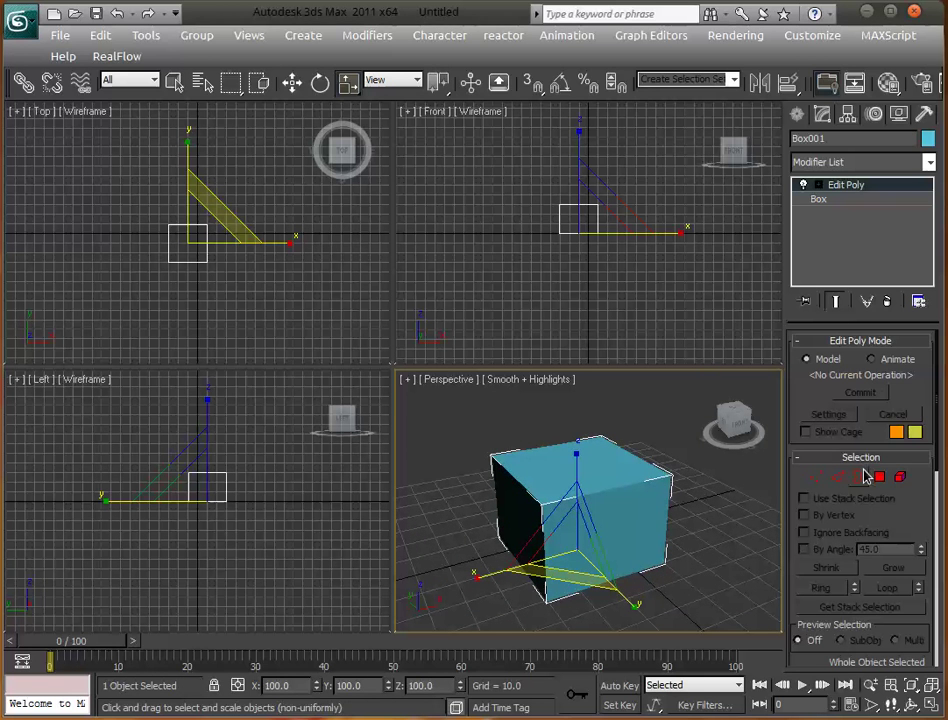
click(824, 460)
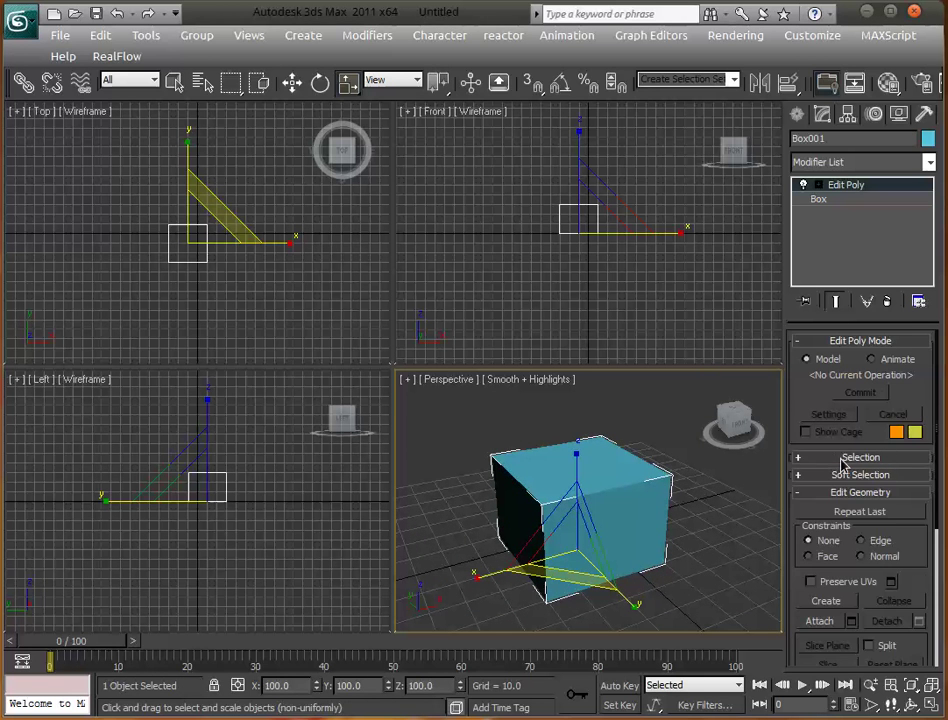
click(853, 460)
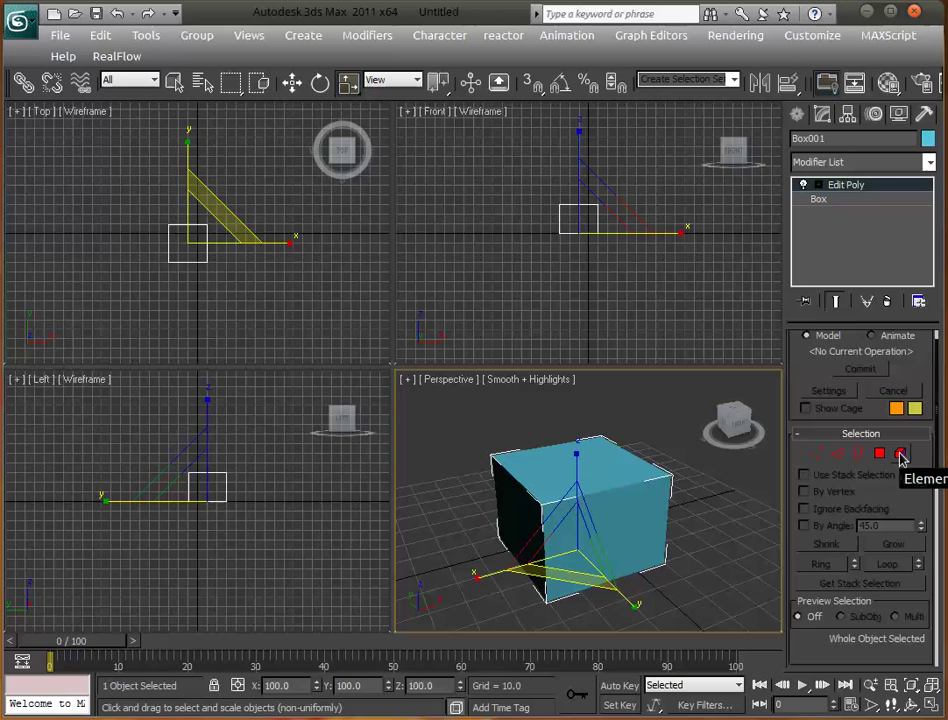
click(818, 455)
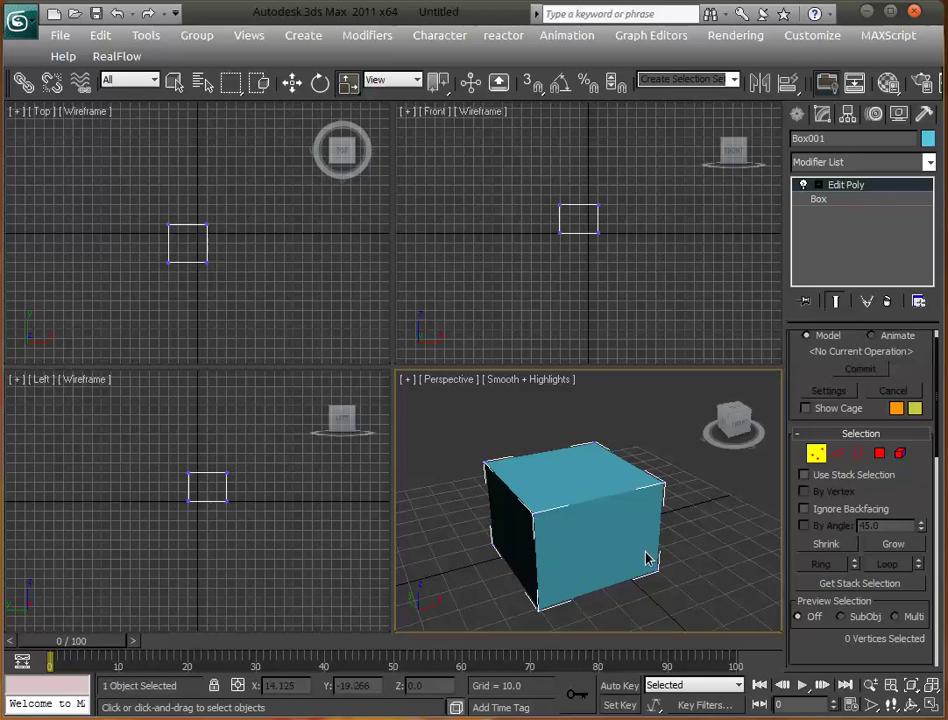
Step: Select the vertex at the box's upper front-right corner, activate the Move tool, and fit all viewports to the box
scroll(630, 540, up, 6)
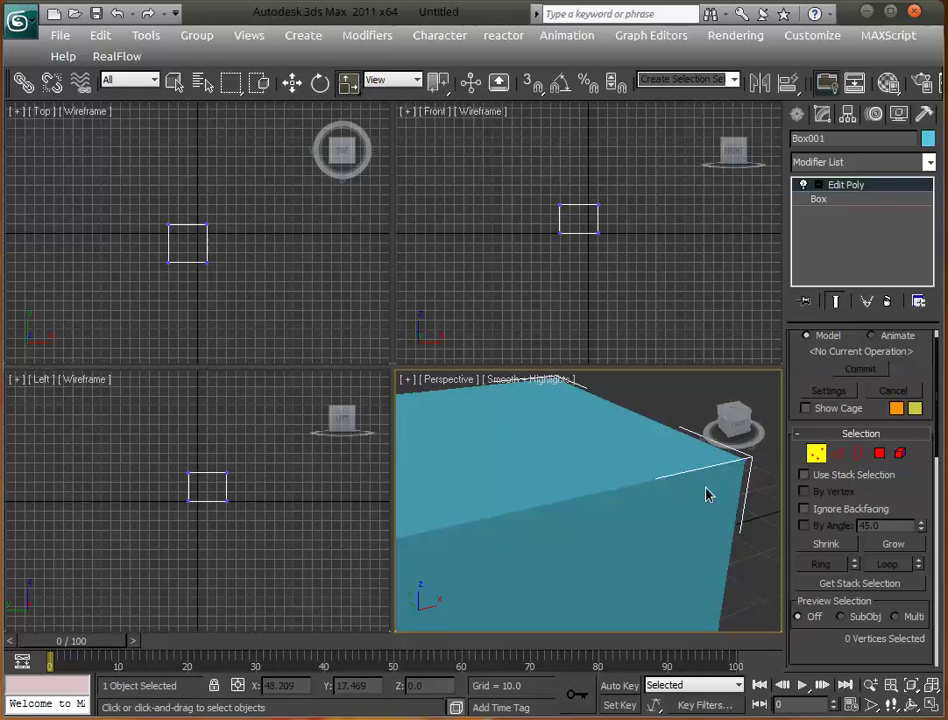
middle_drag(693, 496, 630, 521)
scroll(632, 522, up, 1)
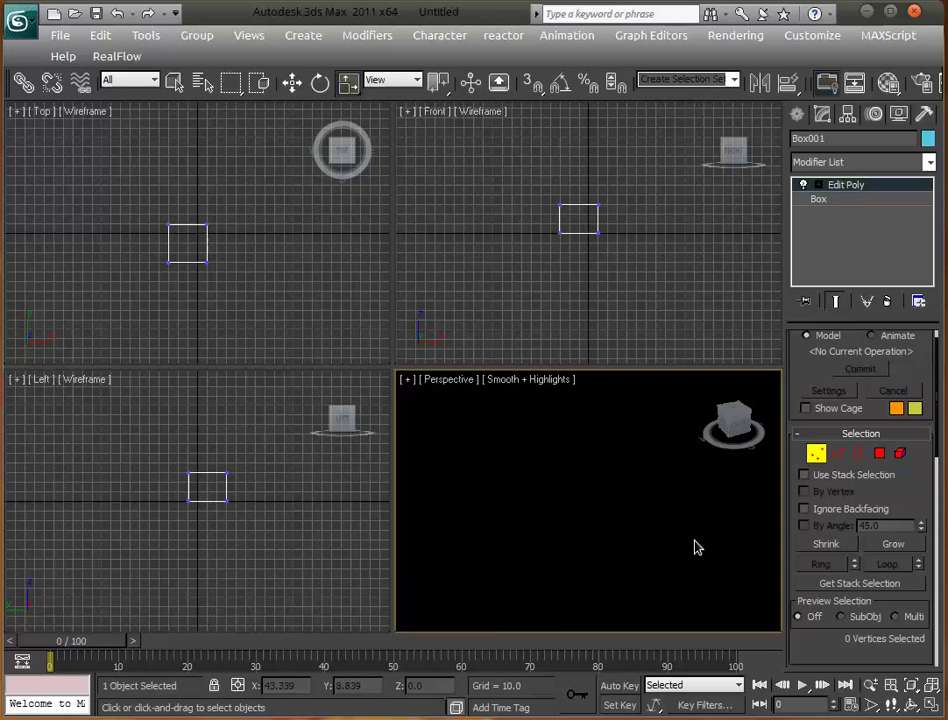
drag(631, 445, 630, 443)
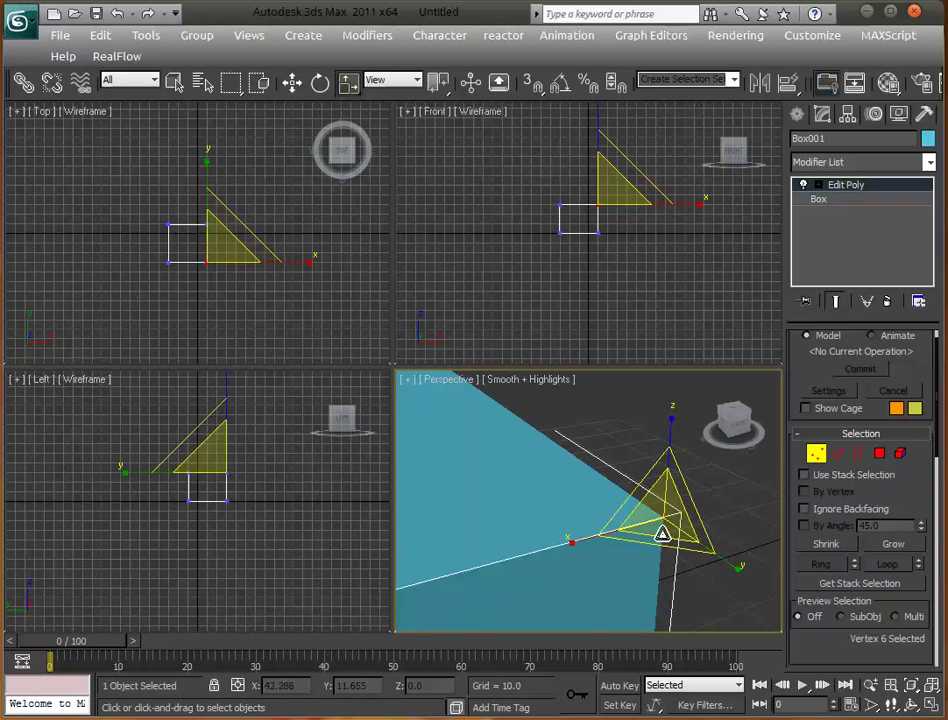
scroll(668, 538, down, 4)
click(292, 83)
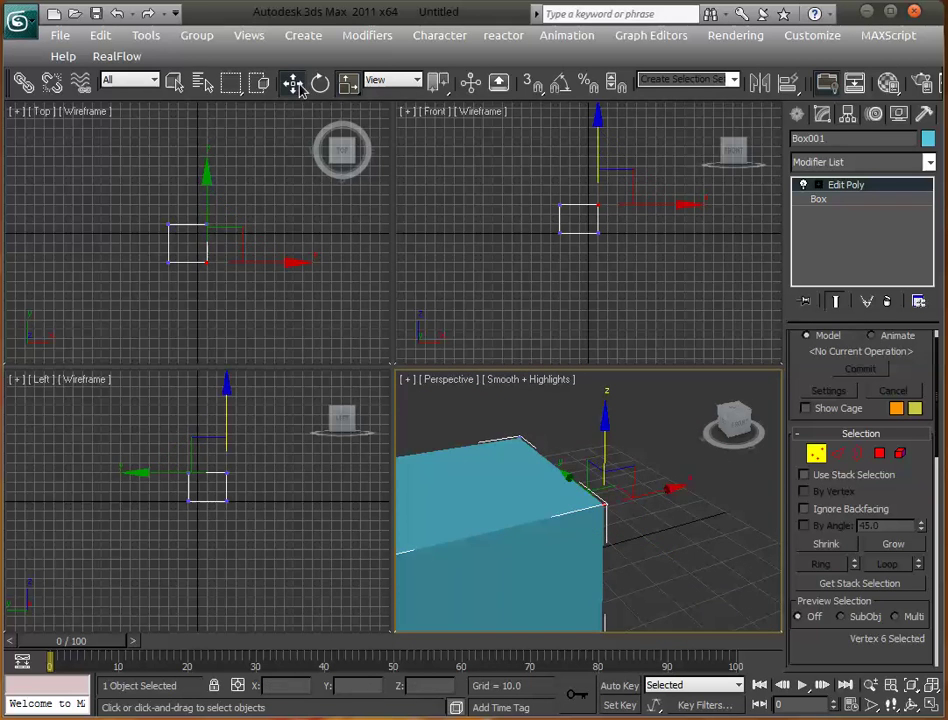
alt+middle_drag(634, 487, 569, 495)
scroll(569, 495, down, 3)
middle_drag(519, 285, 544, 290)
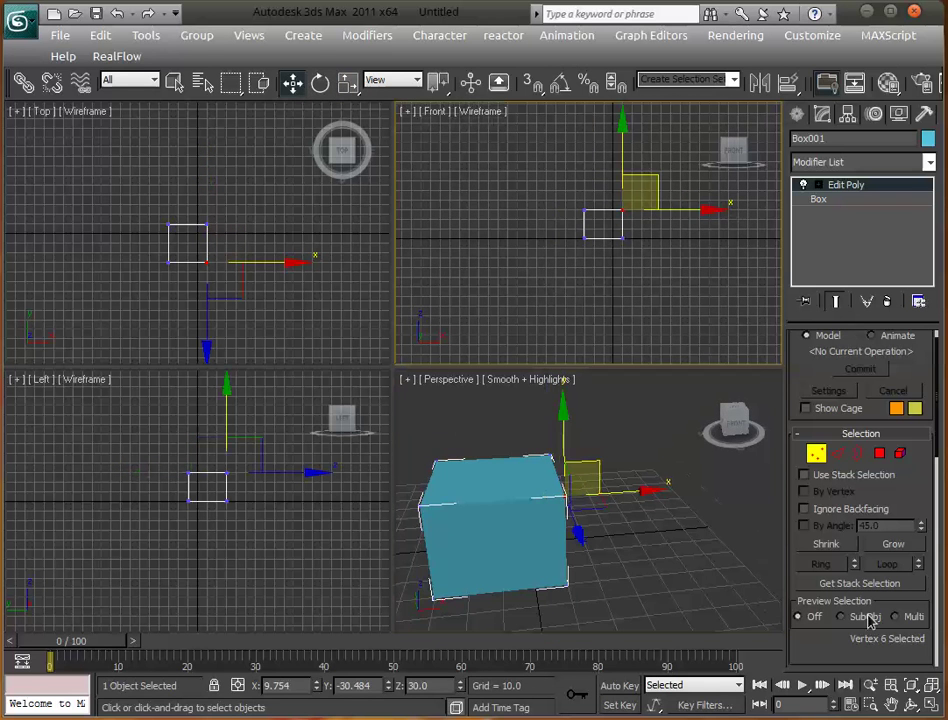
click(931, 688)
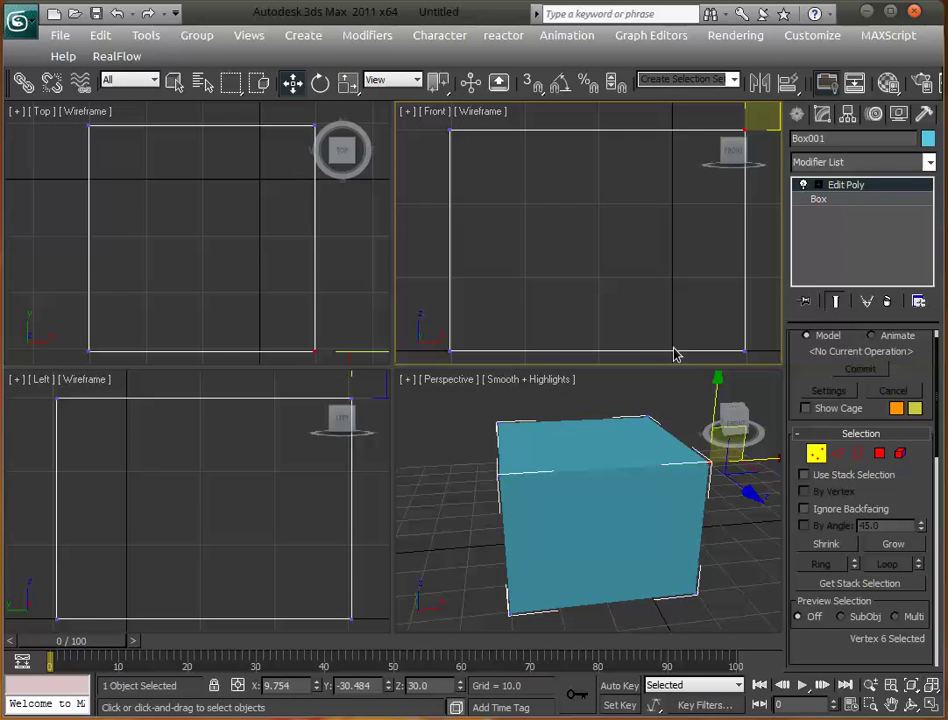
Step: Try moving the selected corner vertex along the X axis in the Perspective viewport, and undo the move
alt+middle_drag(632, 552, 567, 546)
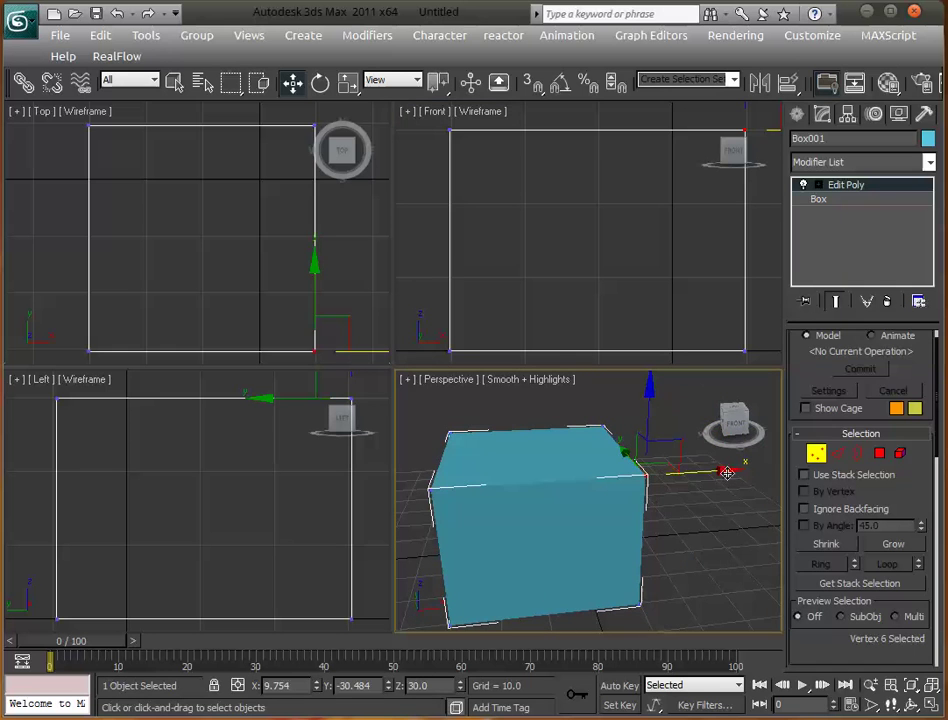
drag(709, 462, 607, 488)
mouse_move(650, 547)
alt+middle_down()
mouse_move(635, 540)
mouse_move(656, 550)
alt+middle_up()
key(ctrl+z)
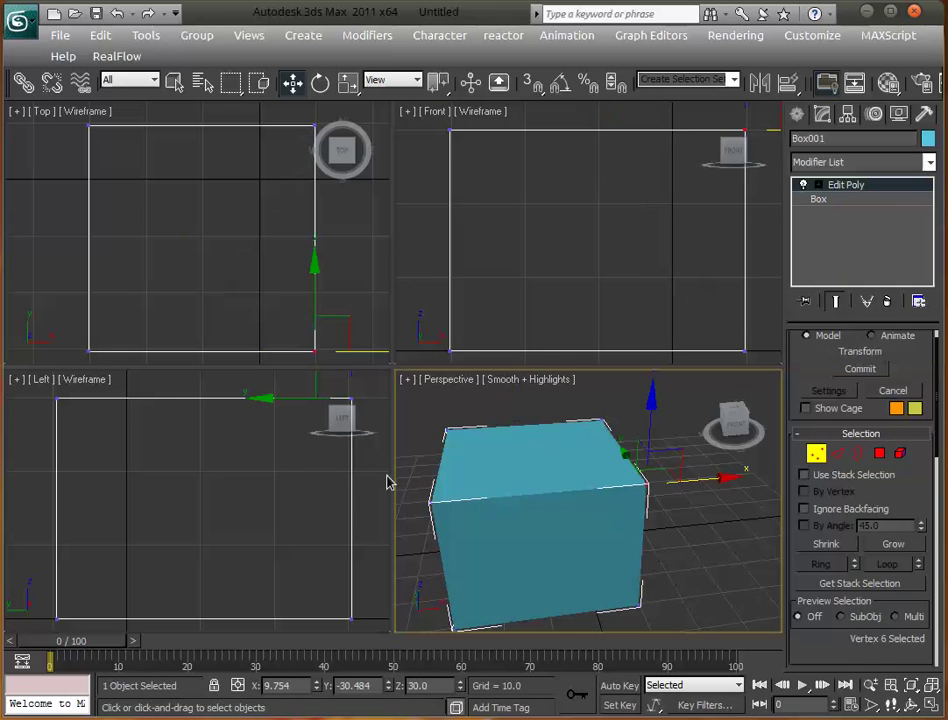
Step: Select the box's upper front-left vertex and move it along X and Y to about X -28.9, Y -37.9
drag(387, 476, 446, 512)
alt+middle_drag(446, 512, 487, 495)
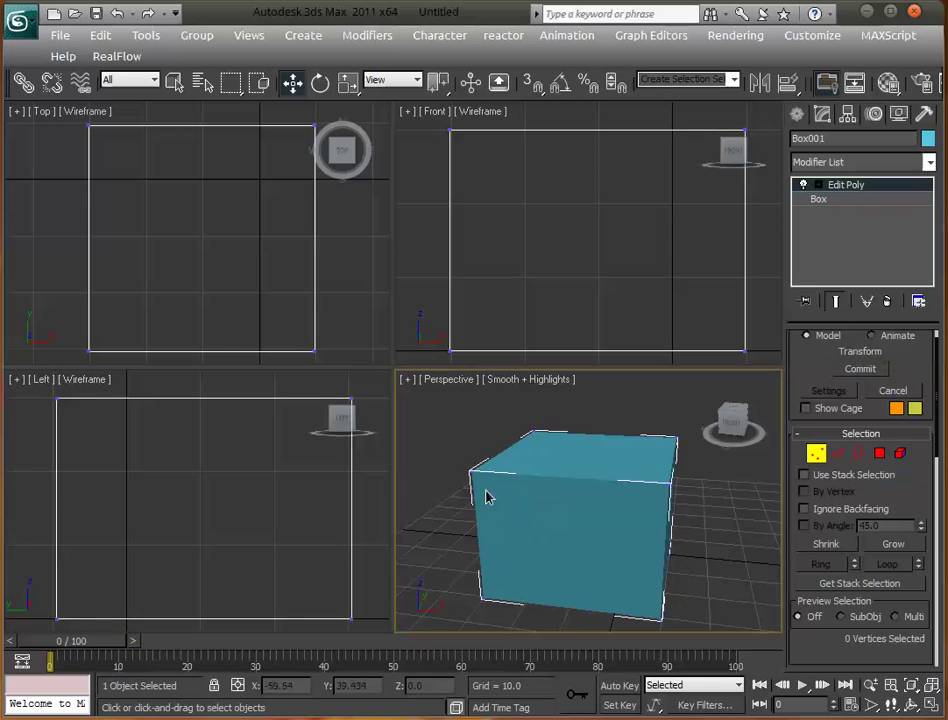
click(487, 468)
drag(487, 468, 582, 484)
alt+middle_drag(582, 484, 722, 549)
drag(600, 468, 673, 466)
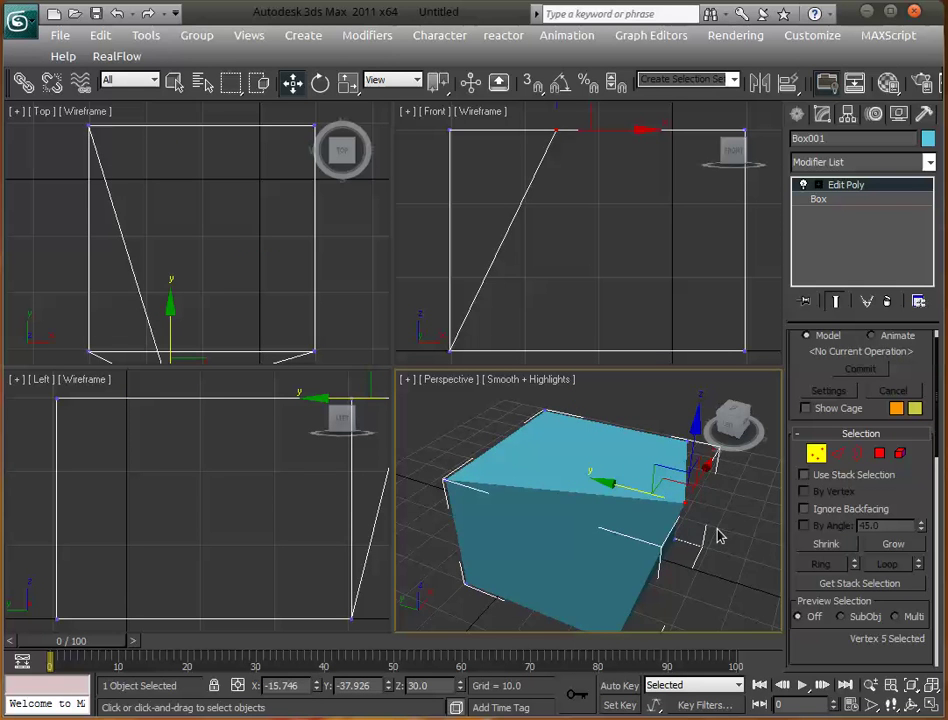
alt+middle_drag(720, 536, 641, 529)
drag(677, 499, 605, 526)
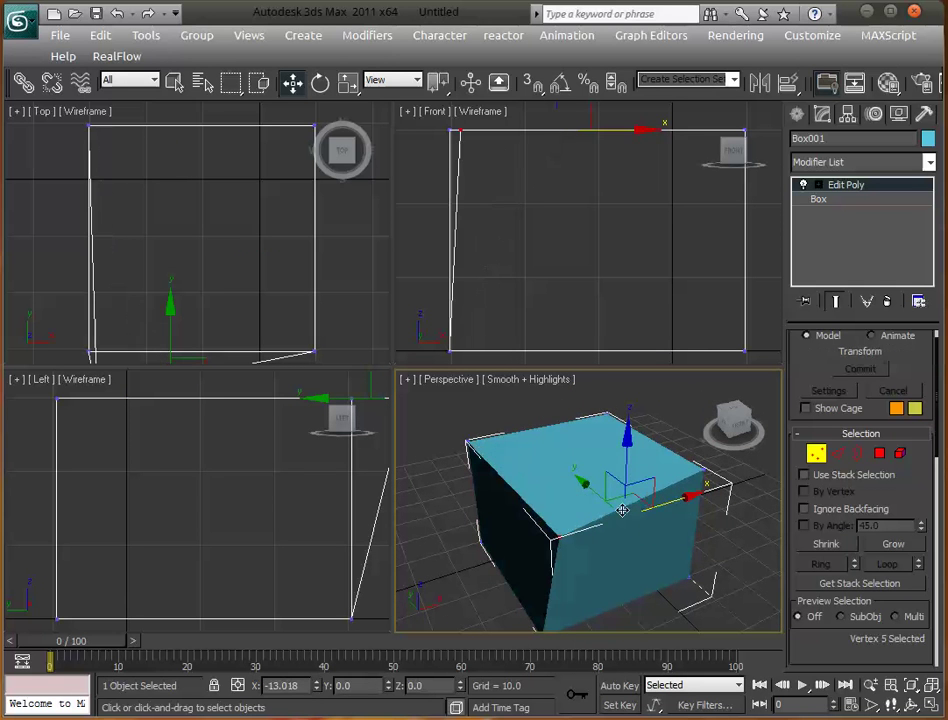
Step: Leave Vertex sub-object level and undo all the moves of the upper front-left vertex
click(817, 455)
key(ctrl+z)
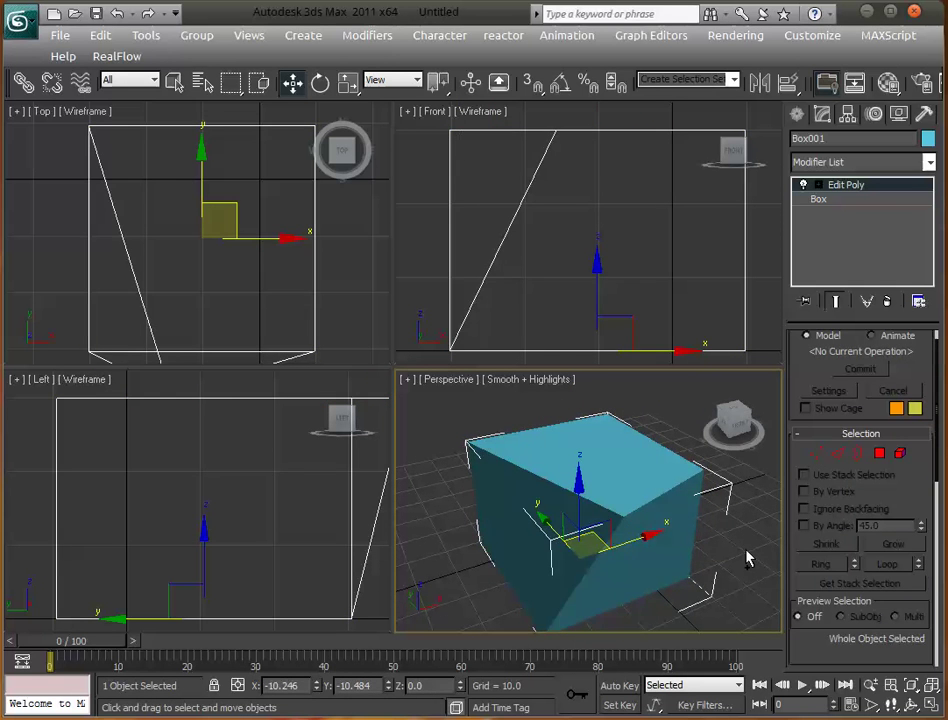
key(ctrl+z)
key(ctrl+z)
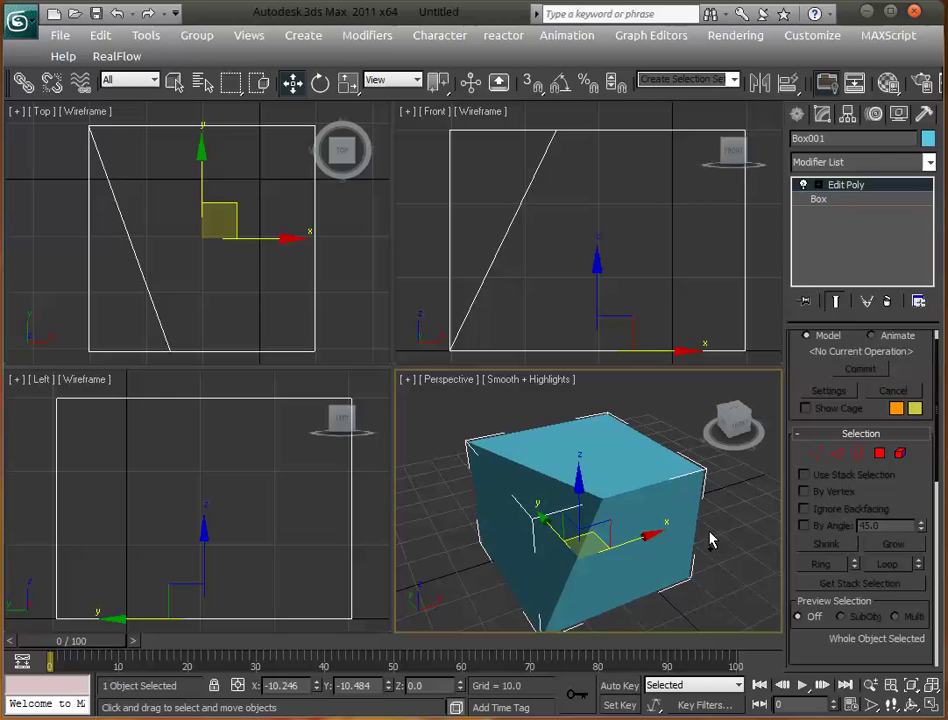
key(ctrl+z)
middle_drag(705, 520, 673, 501)
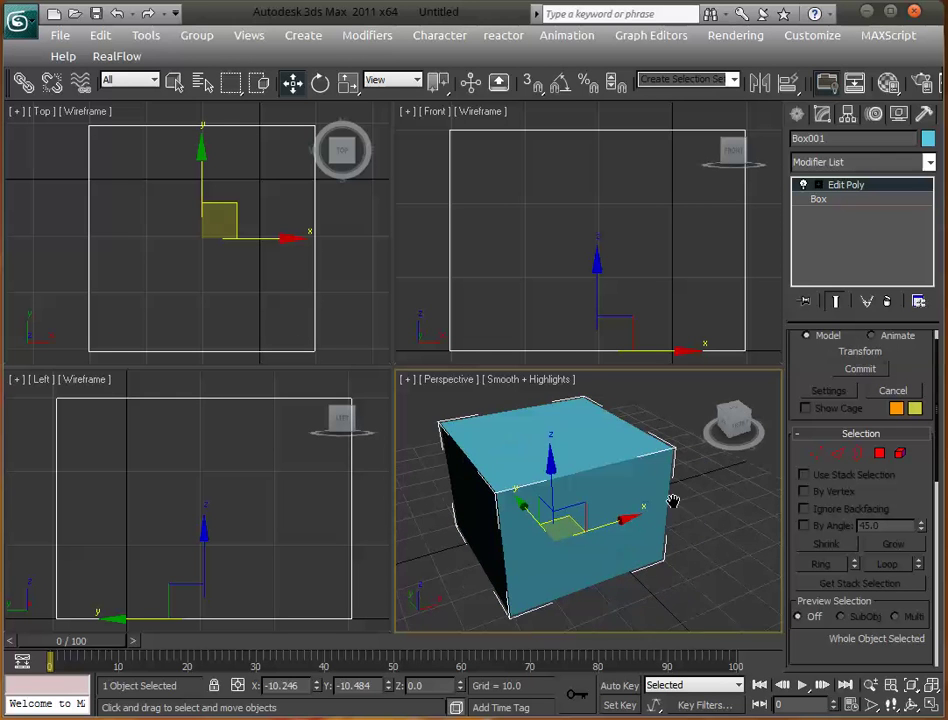
Step: Switch to Edge sub-object level, select the box's upper right edge, and move it outward to about X 30.5
click(838, 456)
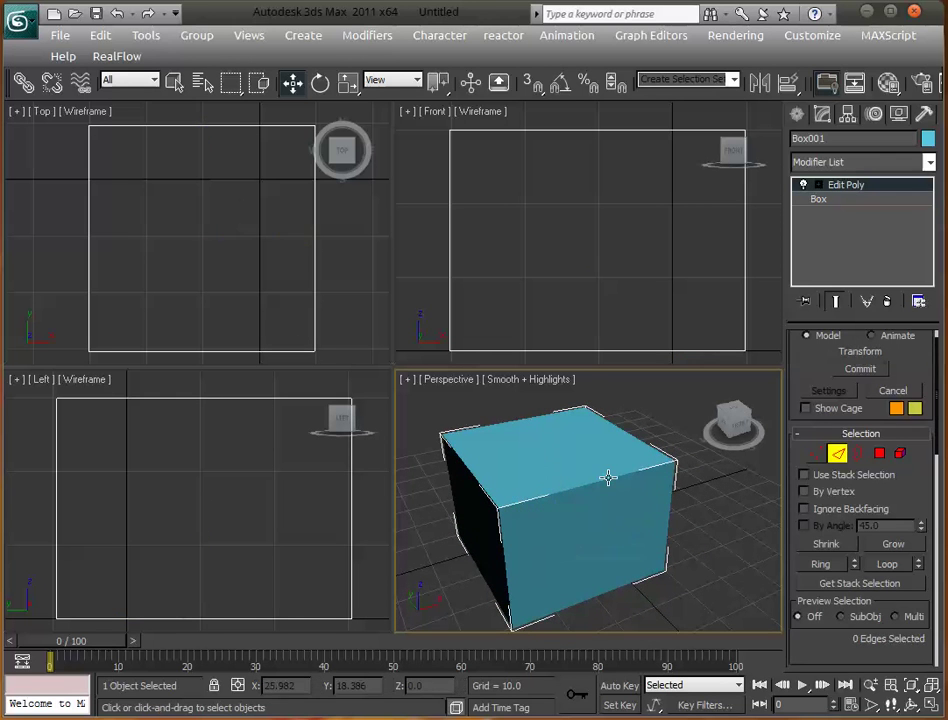
alt+middle_drag(632, 497, 599, 478)
click(633, 431)
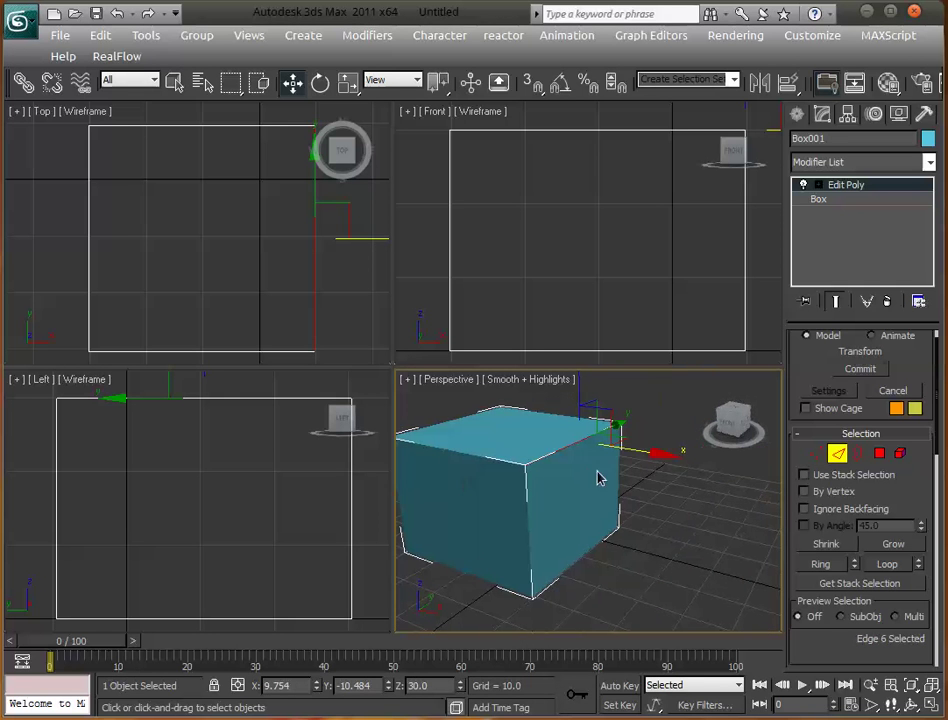
drag(650, 452, 722, 500)
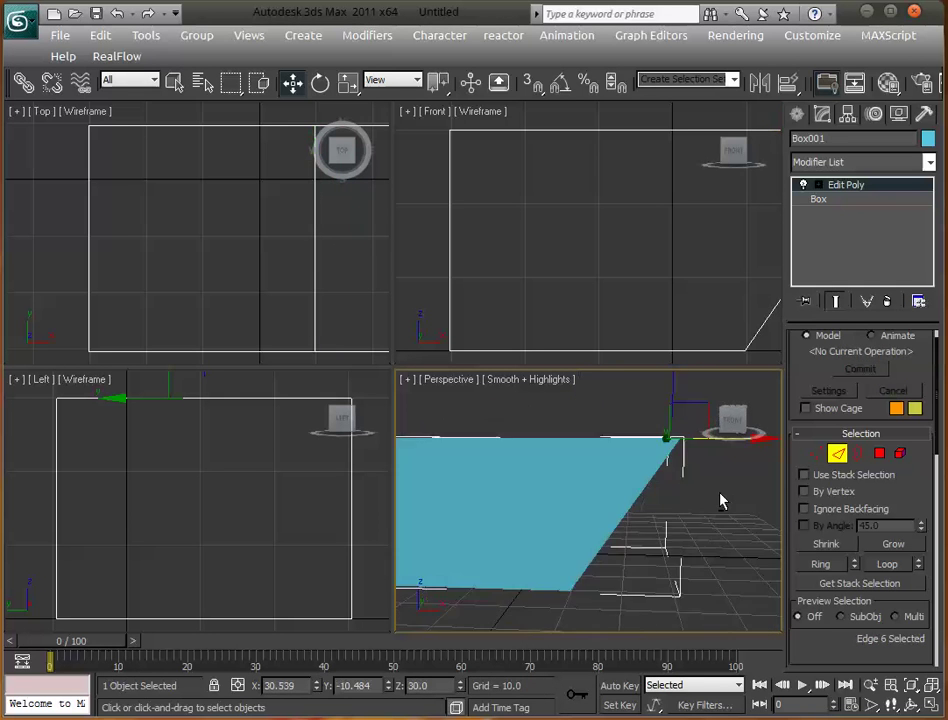
scroll(687, 517, down, 5)
alt+middle_drag(687, 517, 654, 550)
key(alt)
scroll(717, 543, up, 2)
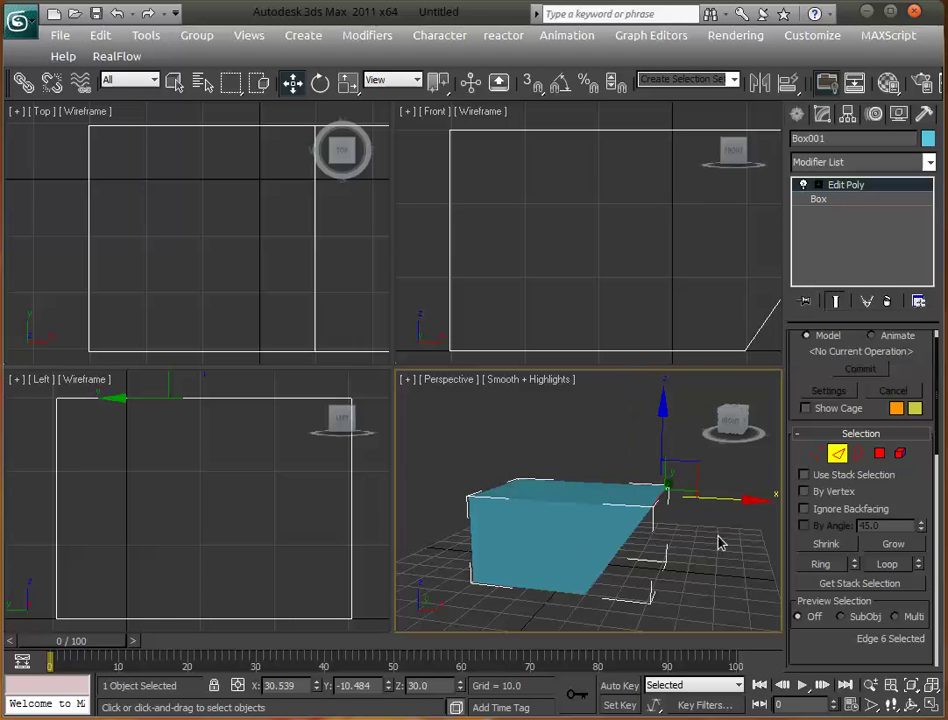
Step: Move the edge back to about X 10.4, leave Edge sub-object level, and undo the edge moves
drag(744, 499, 686, 508)
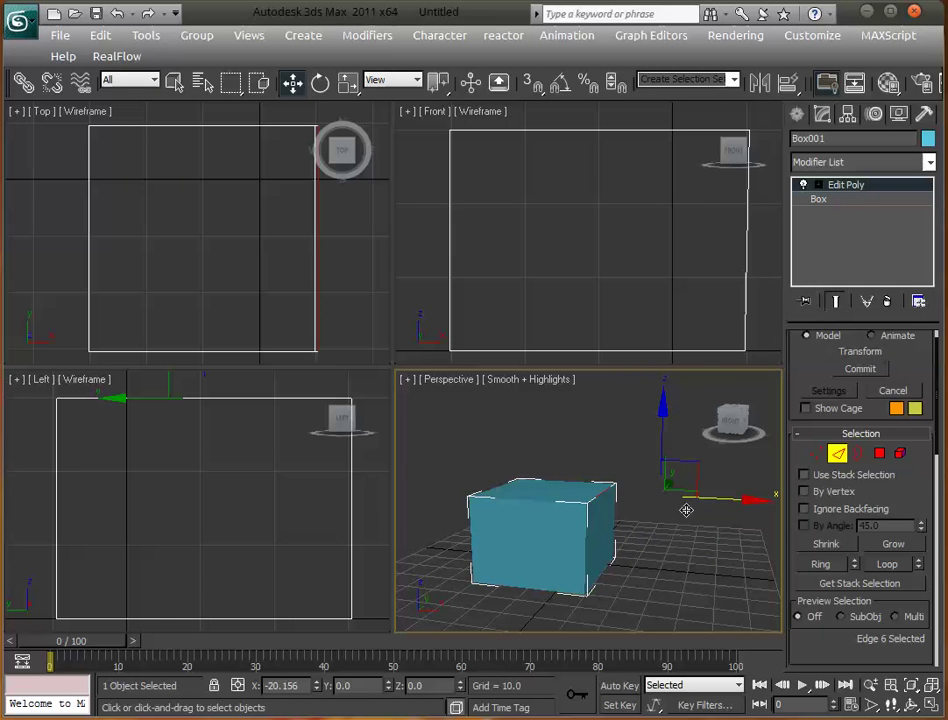
key(ctrl+z)
click(837, 453)
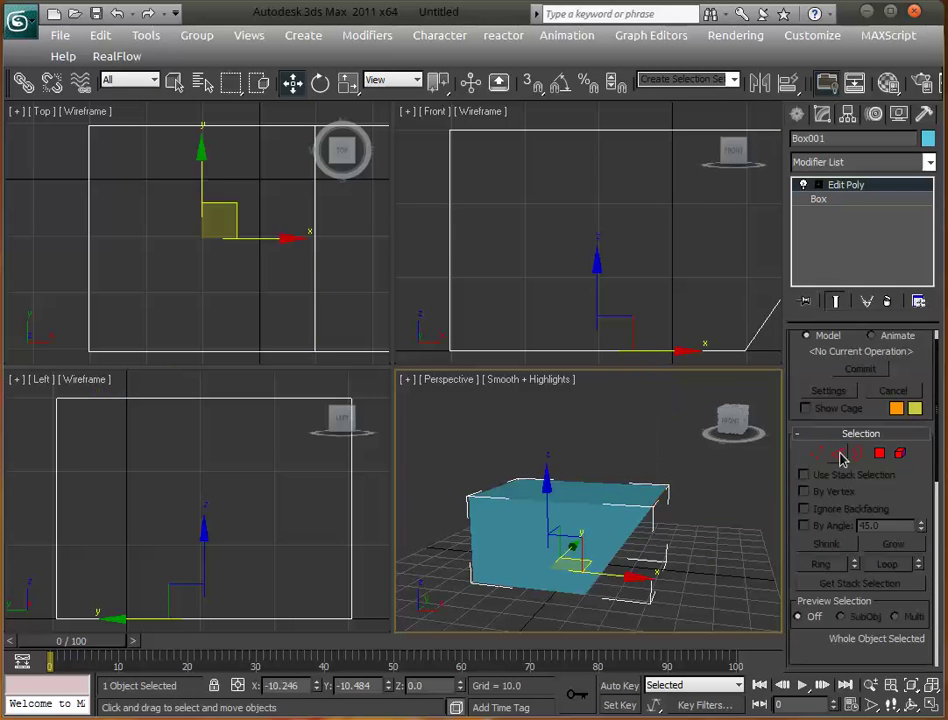
key(ctrl+z)
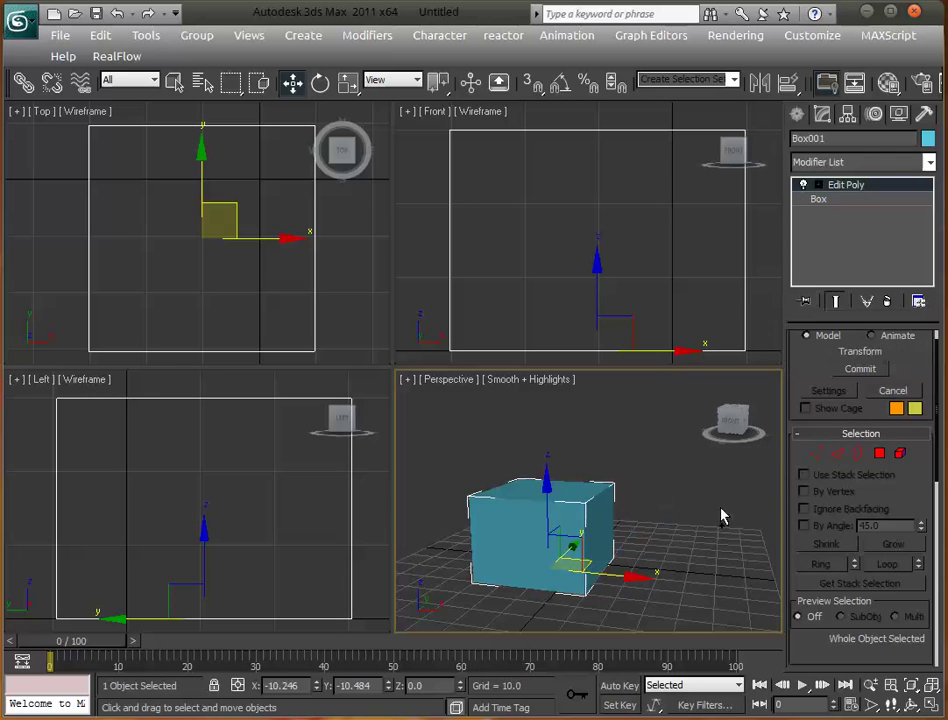
Step: Switch to Polygon sub-object level, select the box's front face, and pull it outward along the Y axis
click(878, 455)
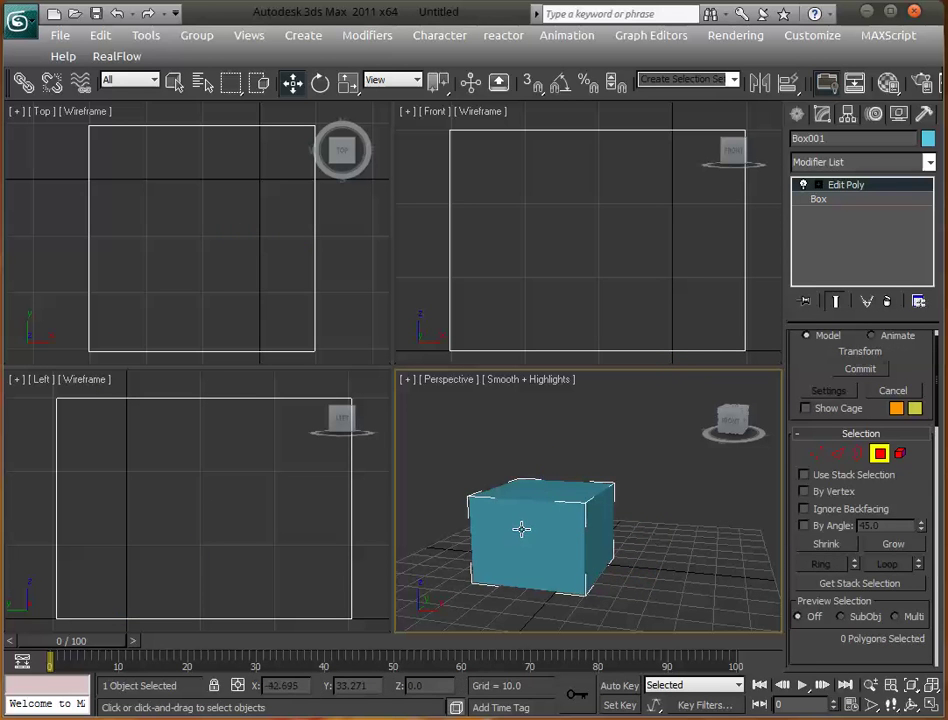
click(553, 490)
alt+middle_drag(567, 525, 650, 513)
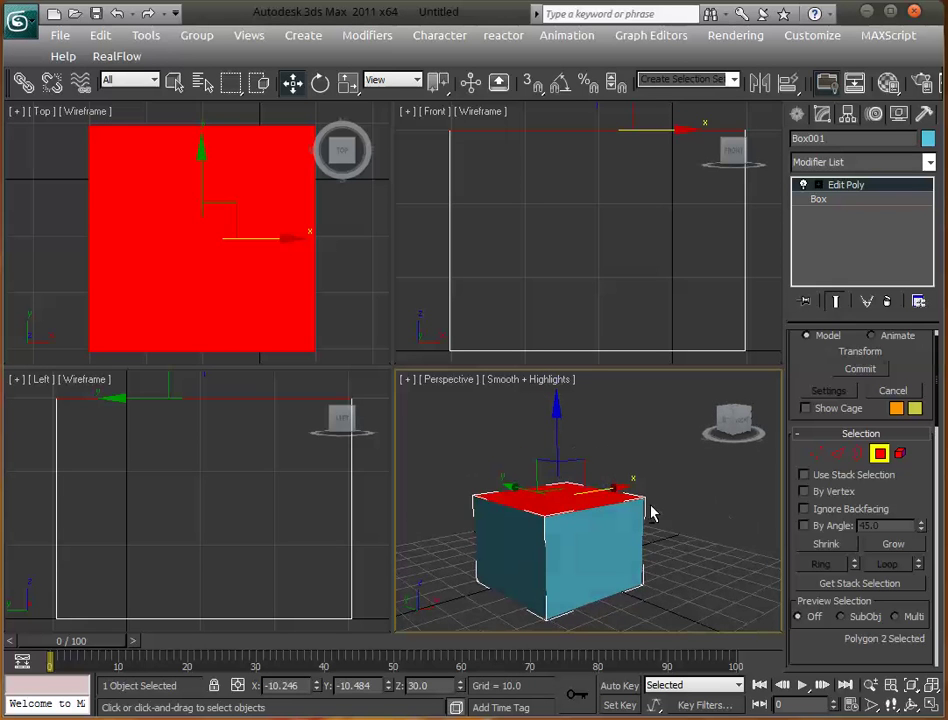
click(588, 535)
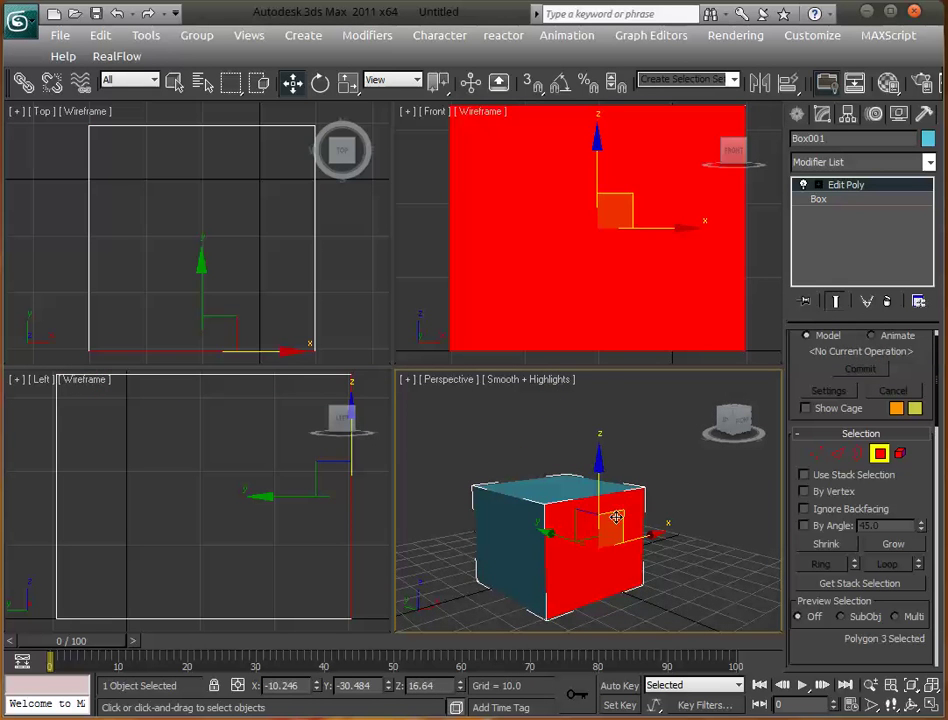
drag(559, 535, 604, 548)
Step: Select the box's top face and lower it along the Z axis to about 19.9
click(580, 496)
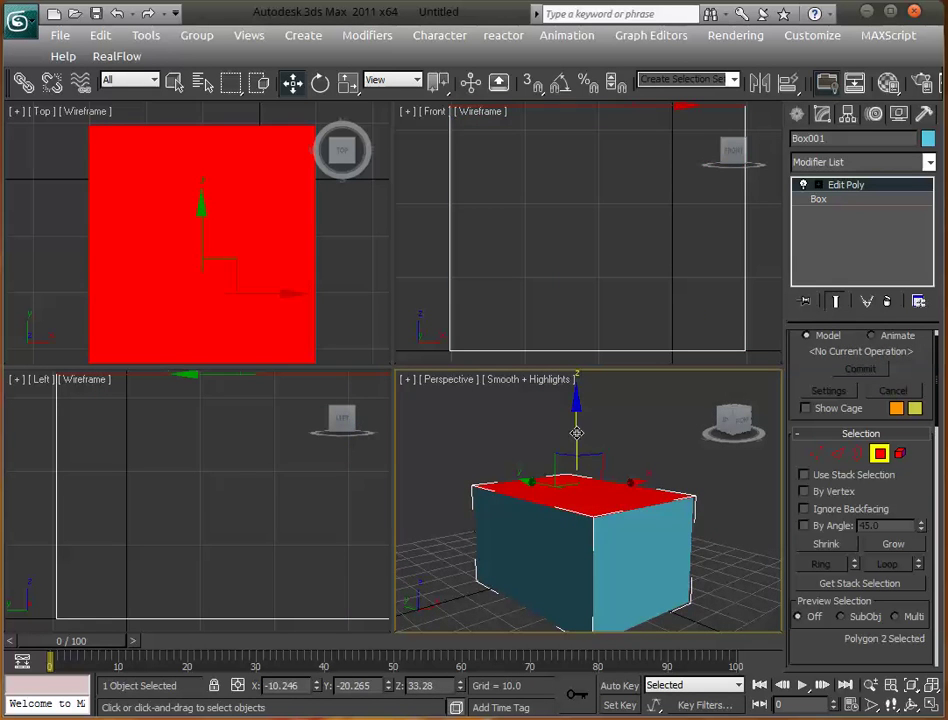
drag(576, 432, 582, 464)
alt+middle_drag(582, 463, 542, 559)
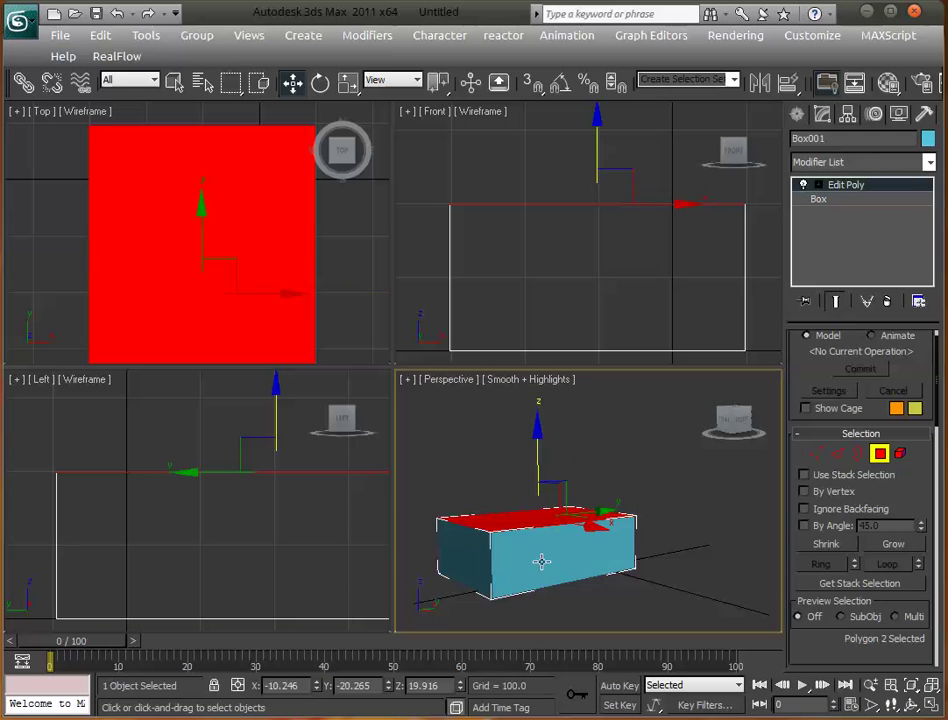
Step: Move the box's right face outward to about X 31.1 and leave Polygon sub-object level
click(606, 538)
drag(628, 563, 670, 578)
alt+middle_drag(643, 576, 792, 593)
middle_drag(637, 581, 608, 575)
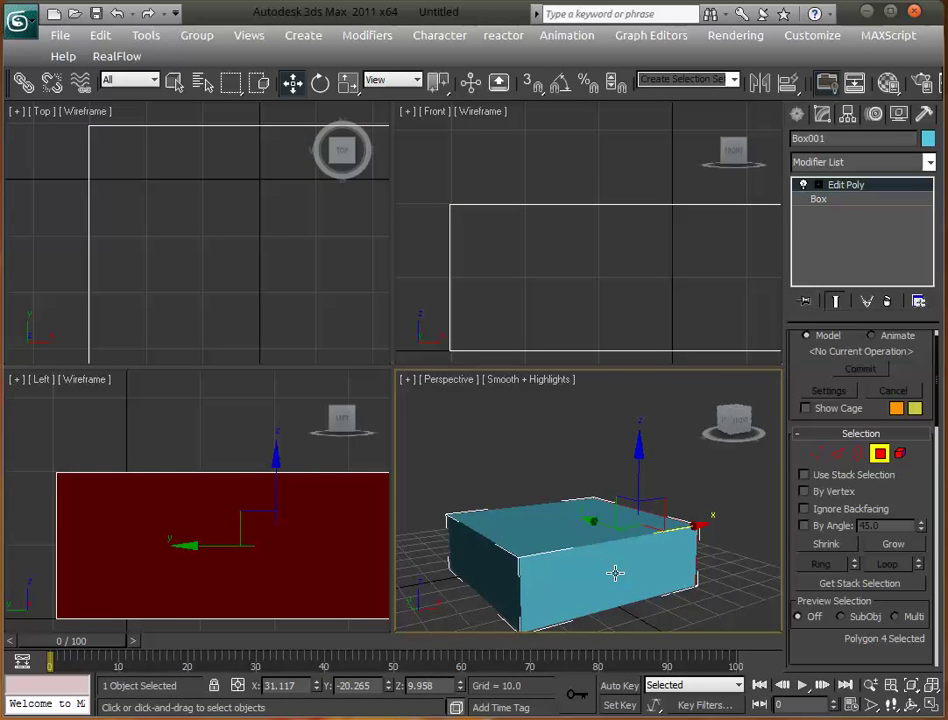
click(880, 455)
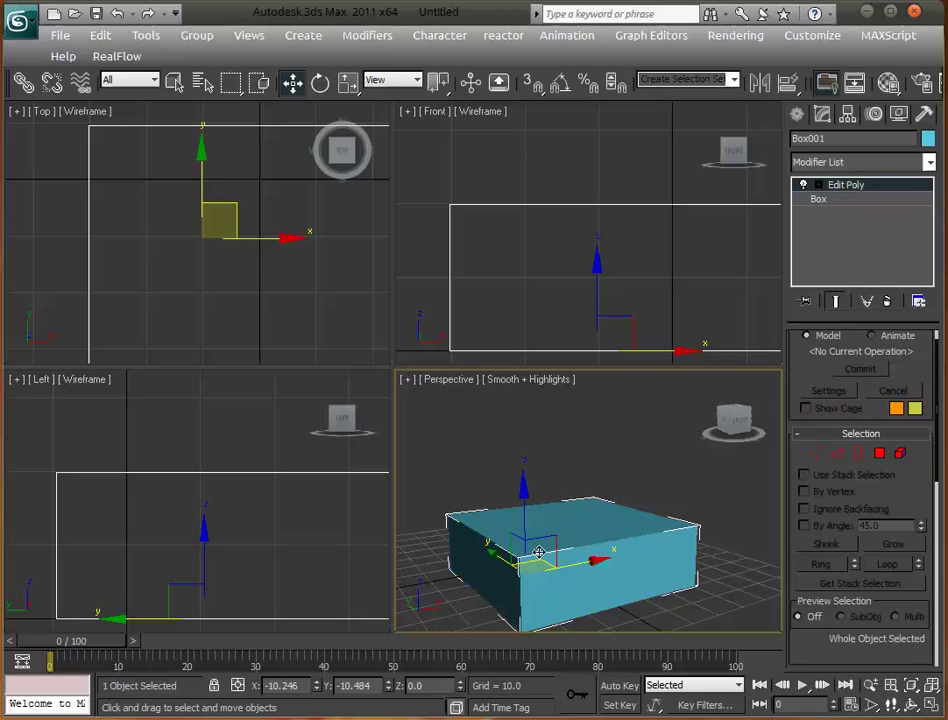
Step: Scale the whole box down with the Scale tool to about 77% in X, 70% in Y and 57% in Z
alt+middle_drag(488, 548, 566, 551)
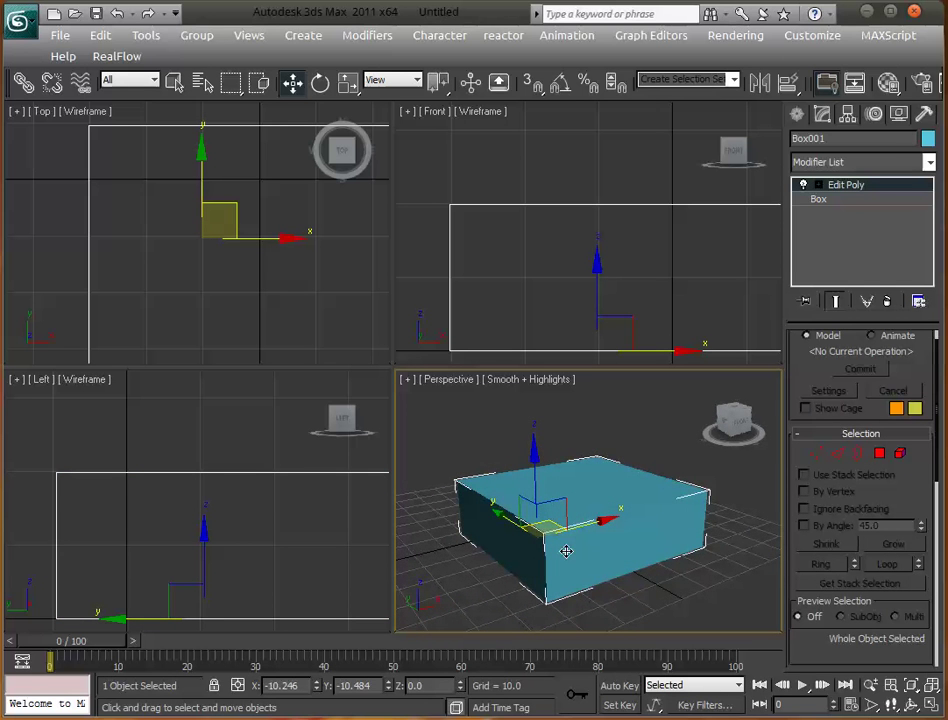
click(350, 87)
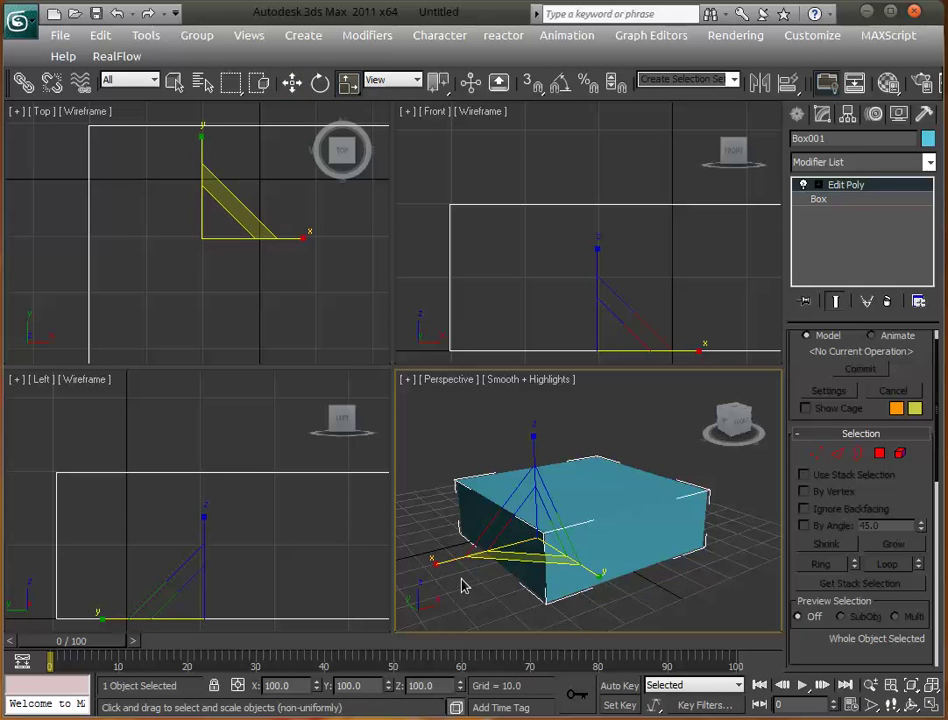
mouse_move(534, 438)
mouse_down()
mouse_move(544, 453)
mouse_move(537, 445)
mouse_up()
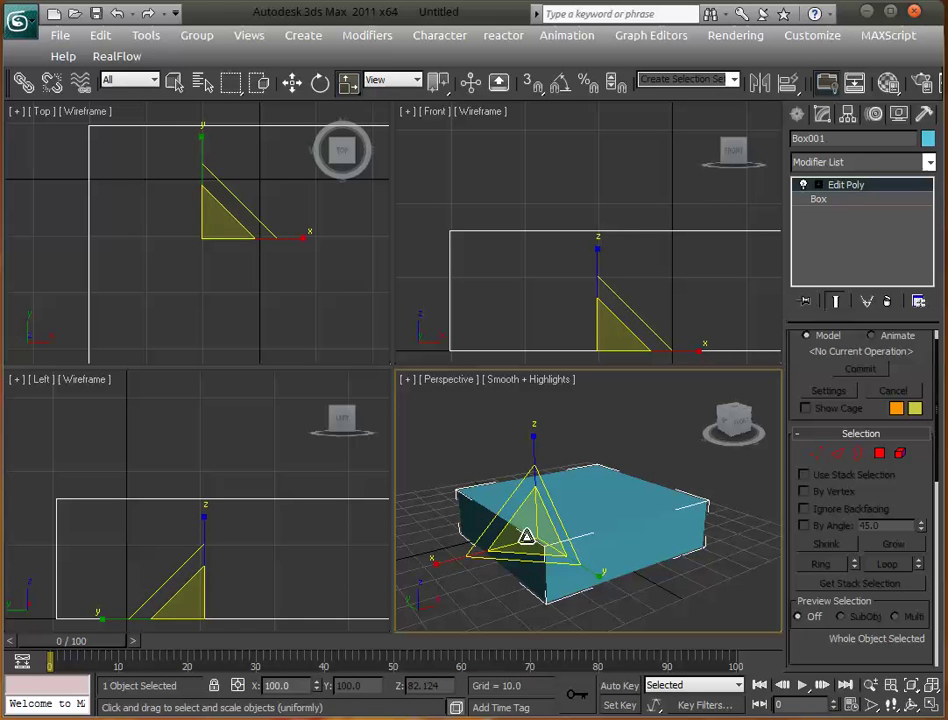
drag(505, 515, 577, 544)
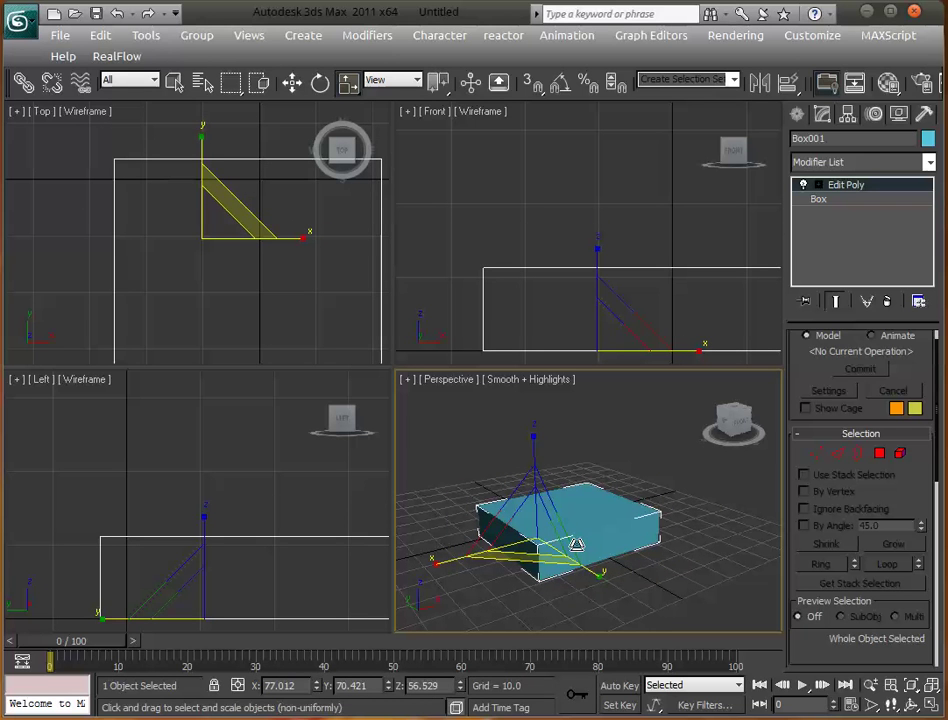
Step: Delete the edited box and draw a new box about 69.5 long, 62.4 wide and 7.9 high in the Perspective viewport
key(Delete)
click(800, 115)
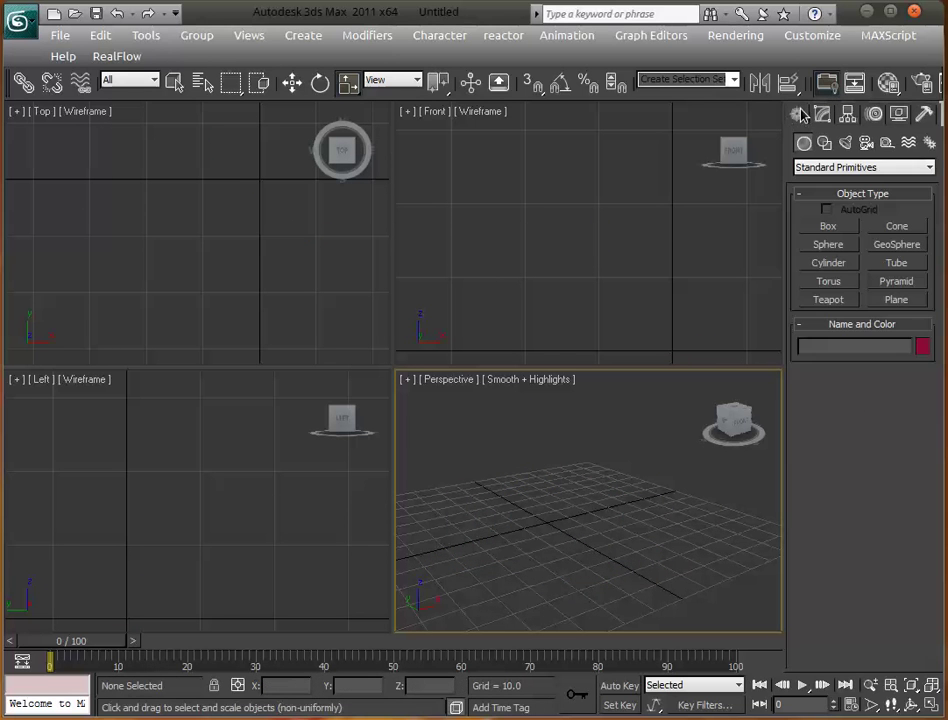
click(828, 226)
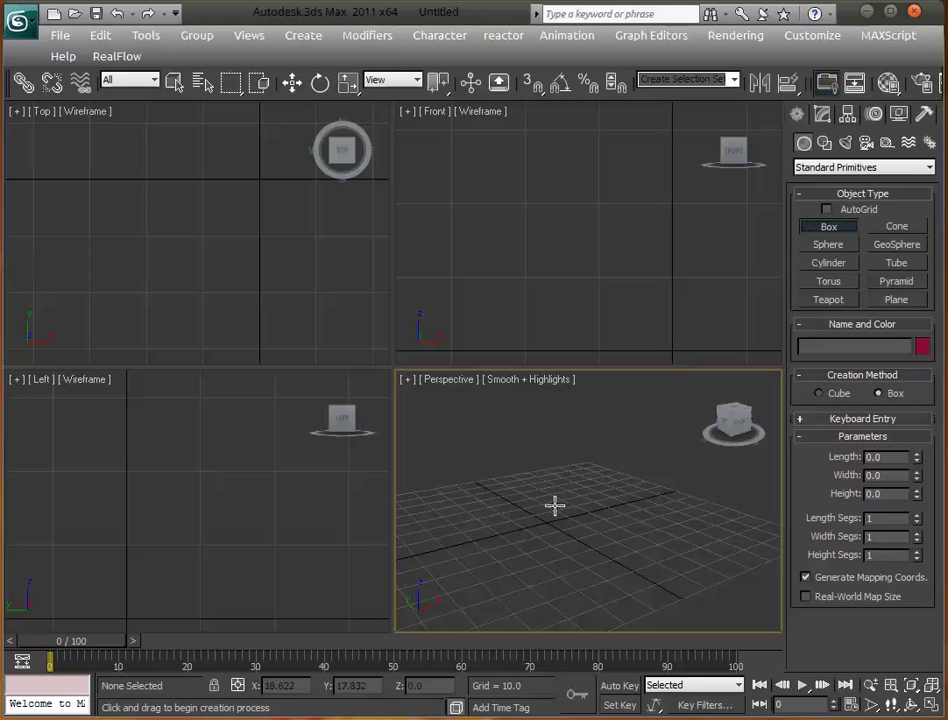
alt+middle_drag(544, 515, 605, 549)
drag(527, 479, 573, 614)
click(574, 608)
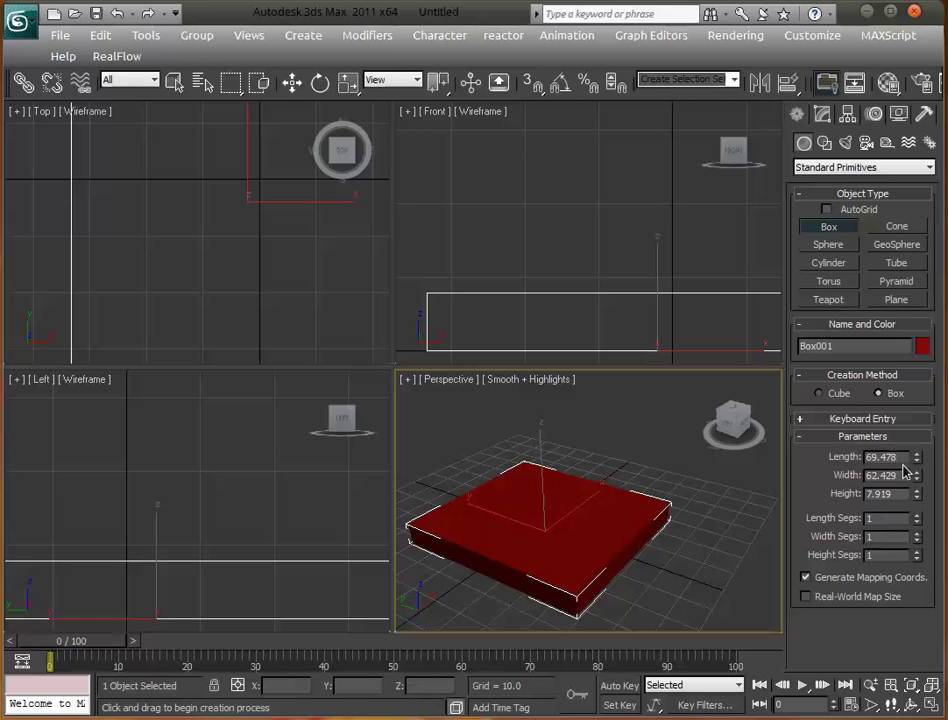
Step: Set the new box's length to 70, width to 70 and height to 10
drag(901, 458, 721, 459)
text(70)
key(Tab)
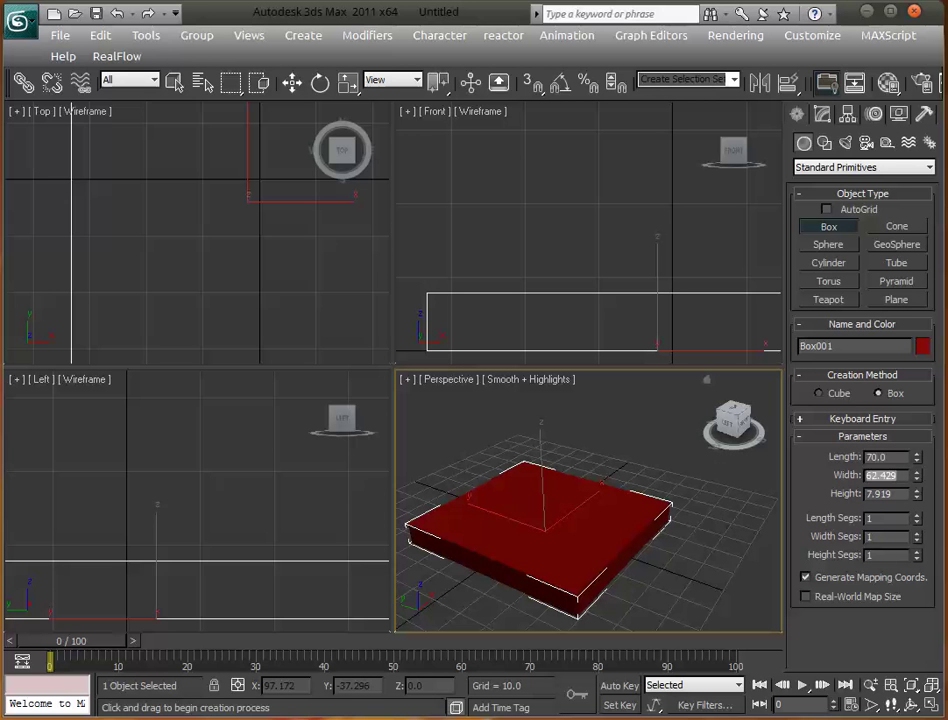
text(70)
key(Tab)
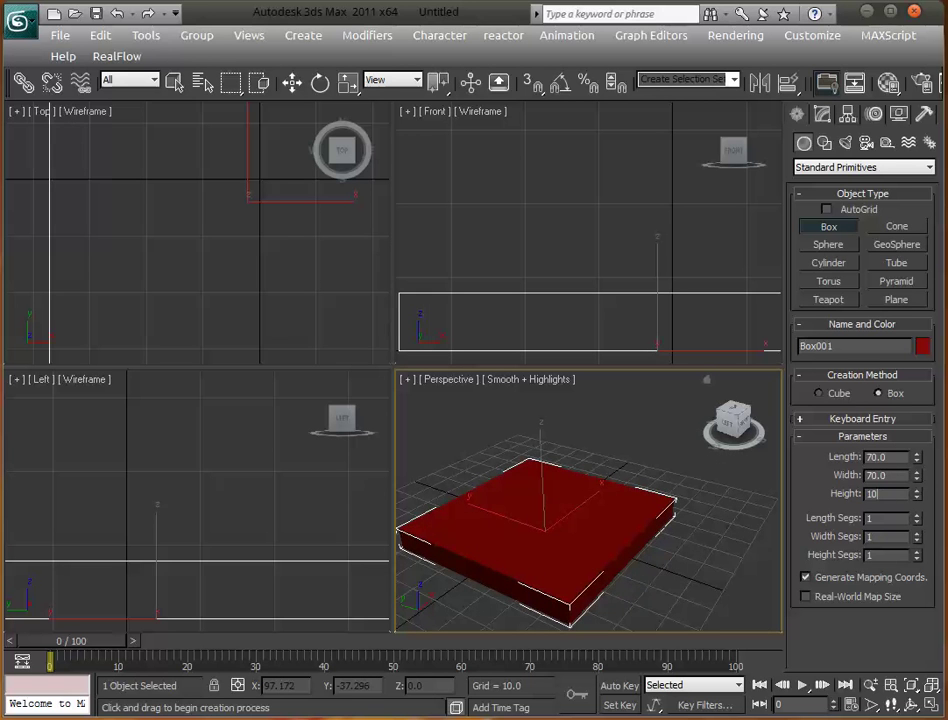
text(10)
key(Return)
Step: Change the box's object colour to dark blue and deselect it
alt+middle_drag(684, 561, 673, 535)
key(r)
click(822, 113)
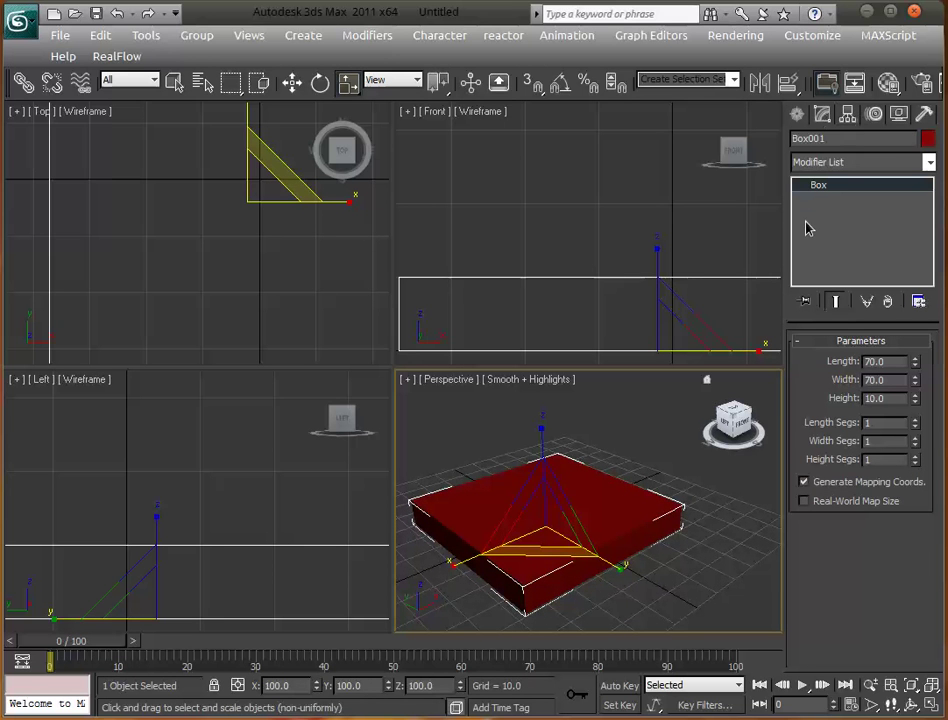
click(927, 139)
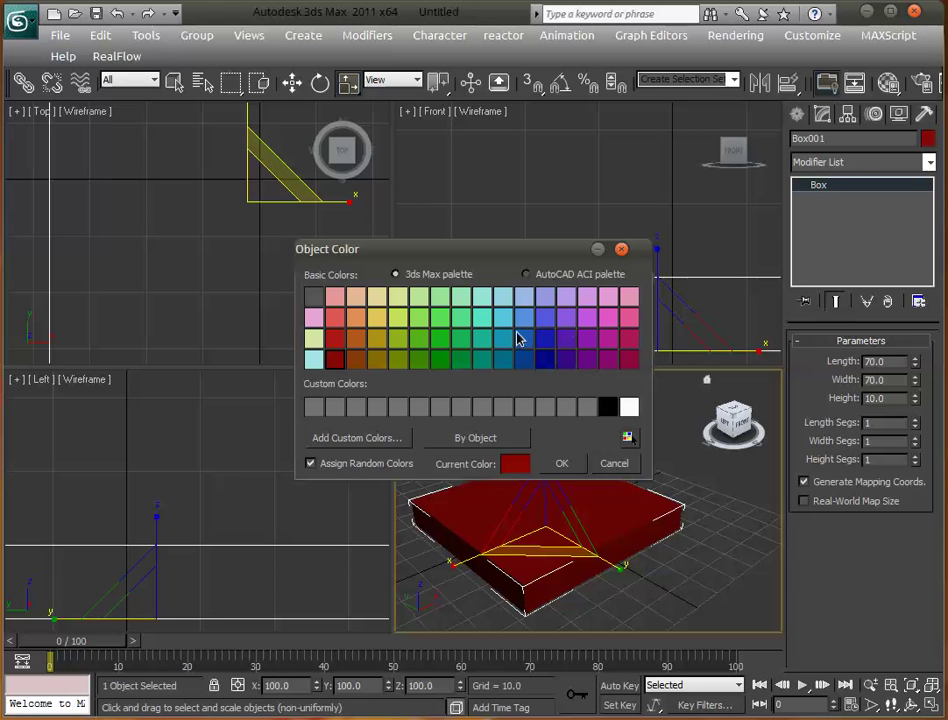
click(558, 463)
click(603, 563)
alt+middle_drag(603, 563, 587, 512)
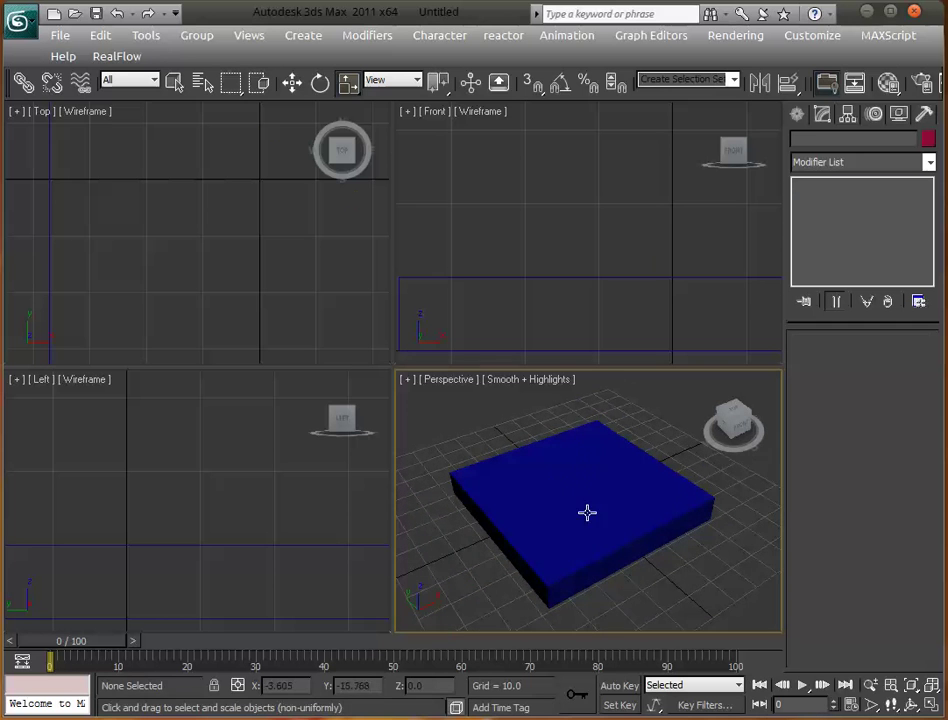
Step: Clone the blue box in place as a Copy named Stair 2
click(587, 512)
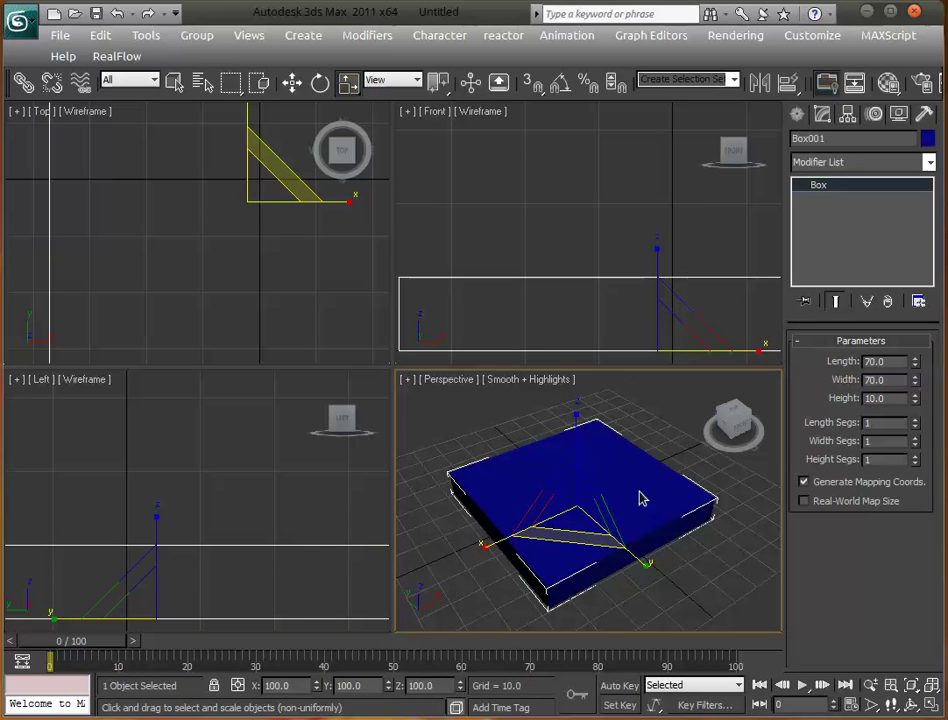
right_click(516, 466)
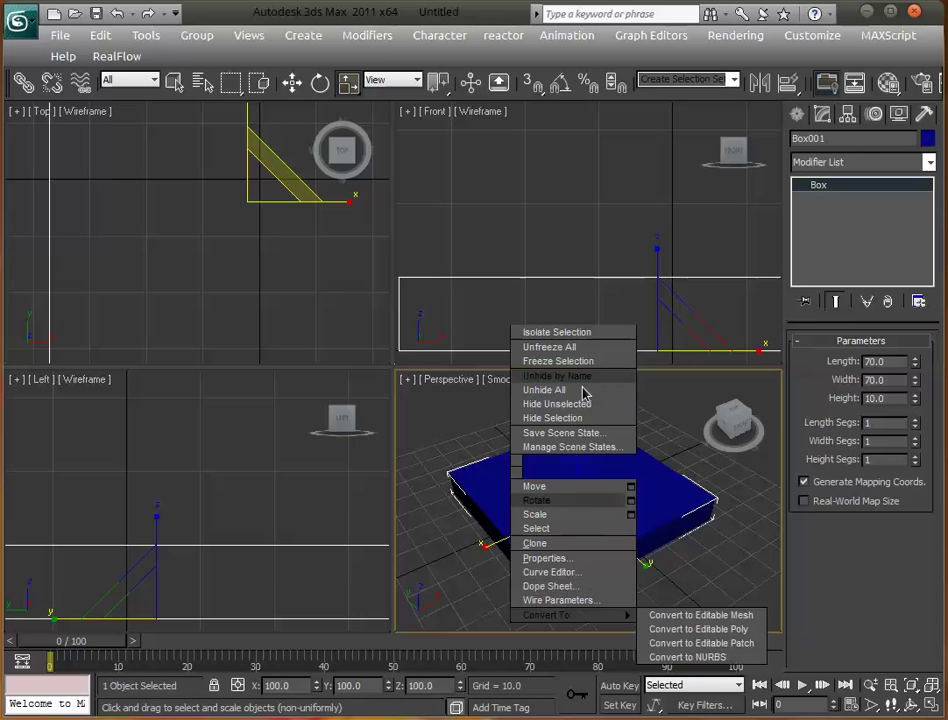
click(560, 546)
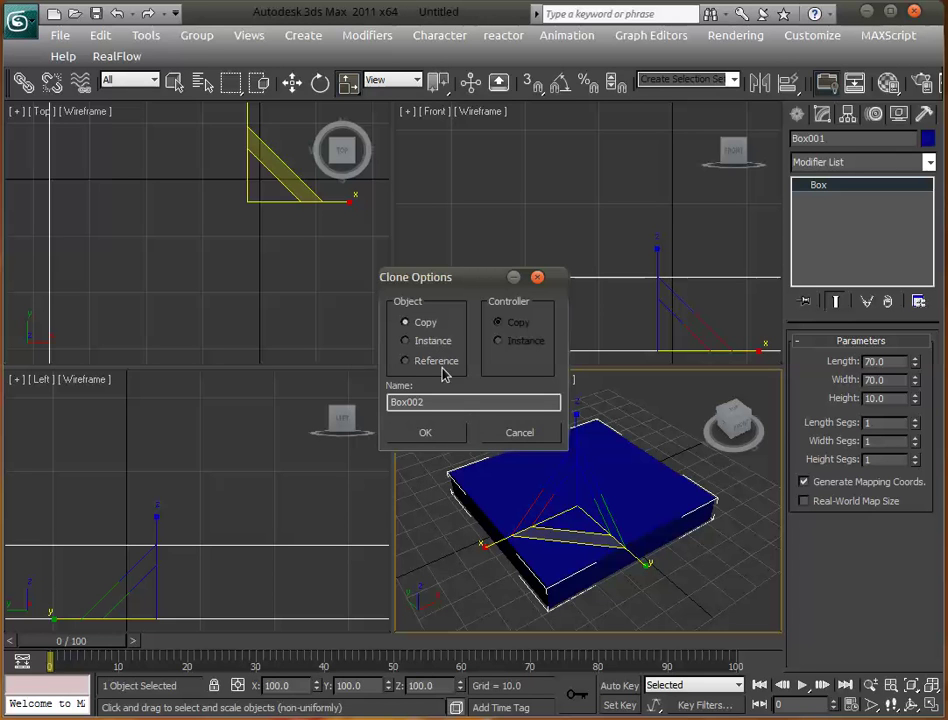
double_click(451, 400)
text(Stair 2)
click(424, 433)
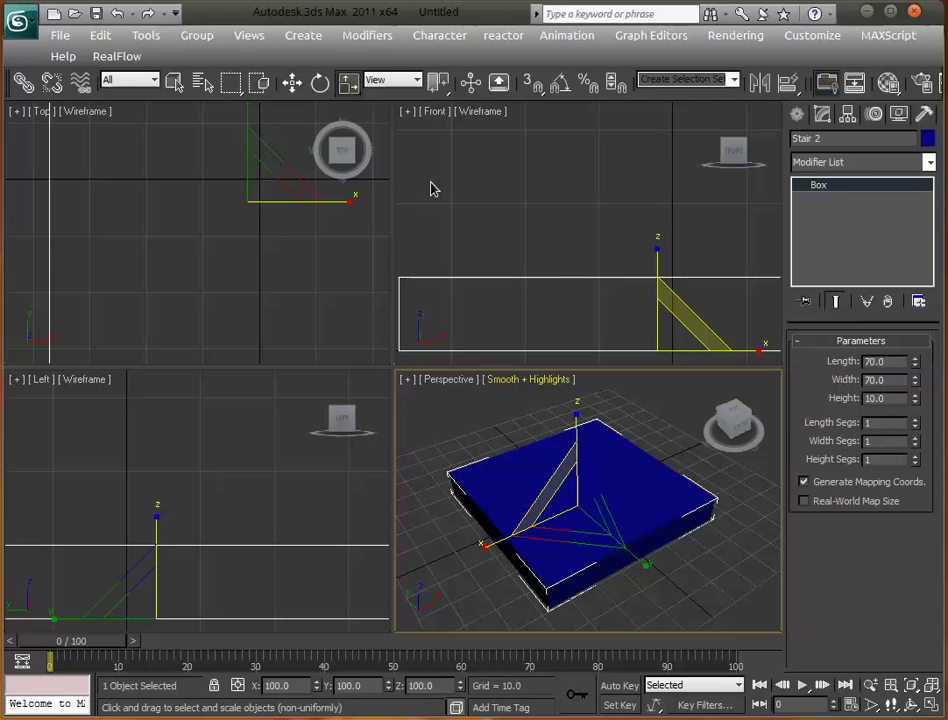
Step: Move Stair 2 straight up in the Front viewport to about Z 9.6, resting on the original box
key(w)
scroll(463, 164, down, 2)
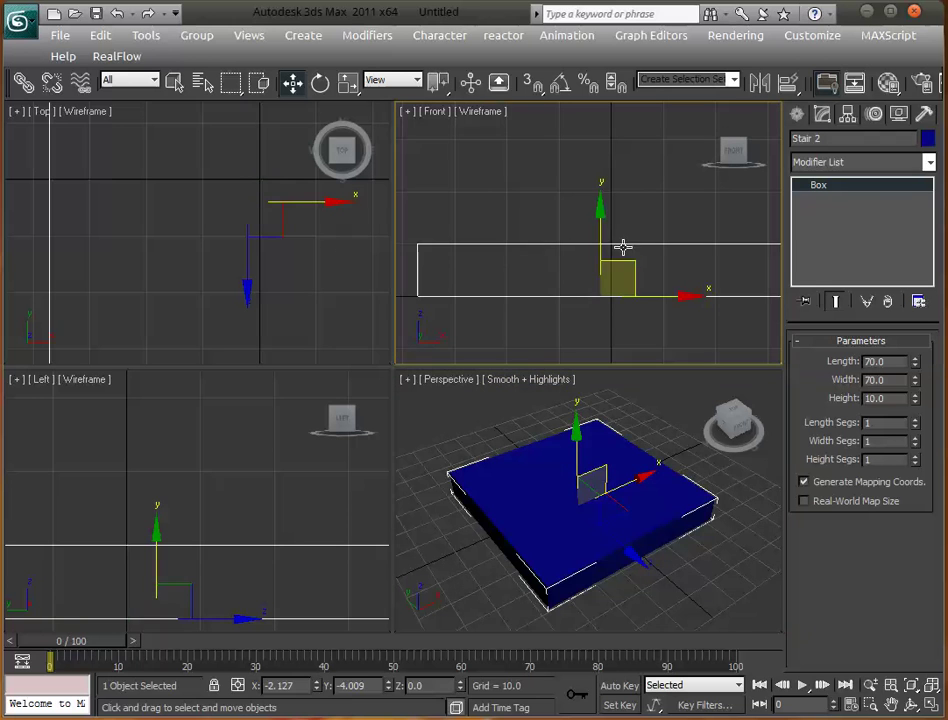
drag(601, 243, 613, 190)
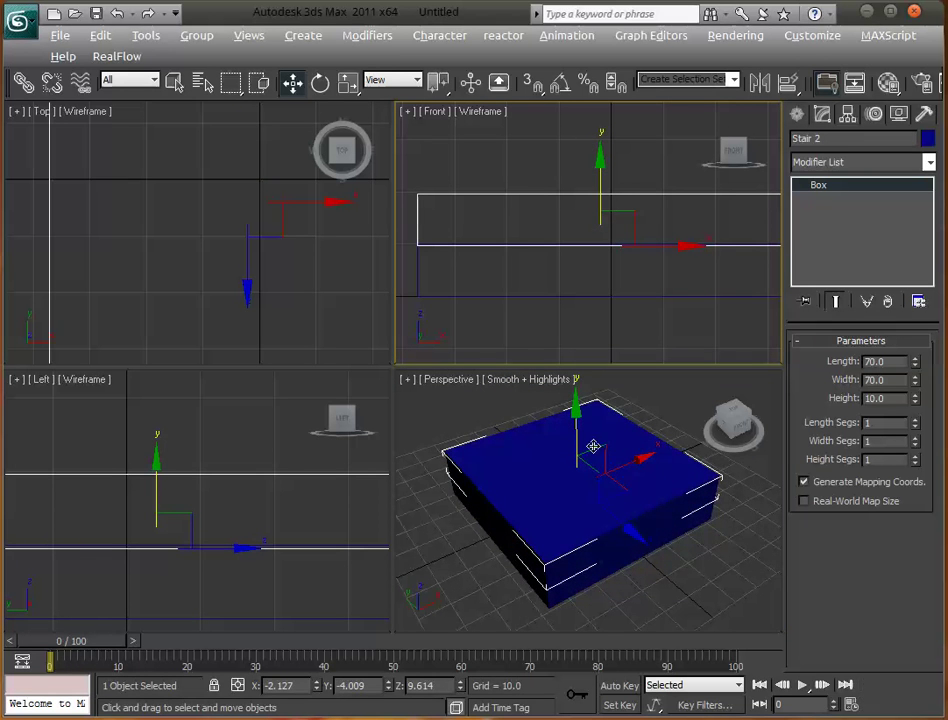
alt+middle_drag(593, 446, 613, 431)
Step: Set Stair 2's length and width to 50
double_click(873, 361)
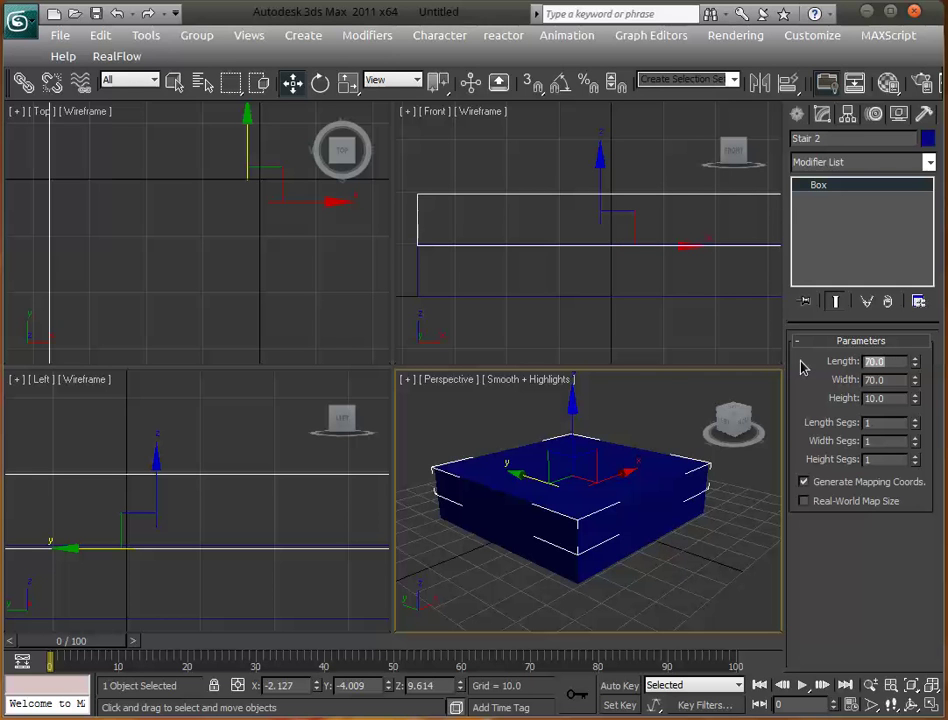
text(50)
key(Tab)
text(50)
key(Return)
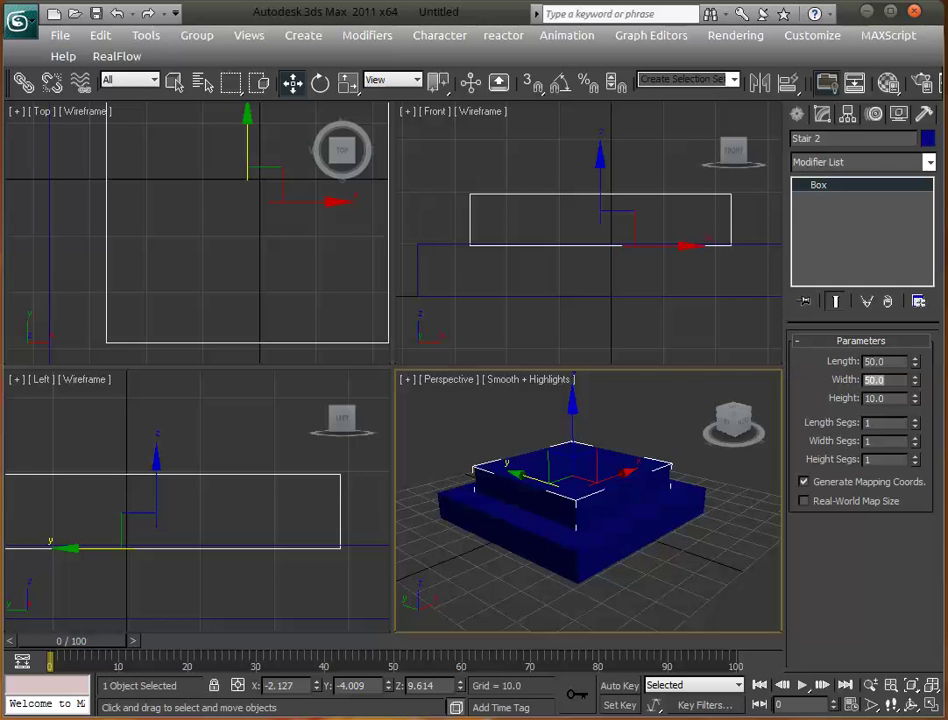
Step: Clone Stair 2 as a Copy named Stair 003 and raise it to about Z 19.2 on top of Stair 2
click(733, 517)
alt+middle_drag(669, 525, 578, 501)
click(578, 503)
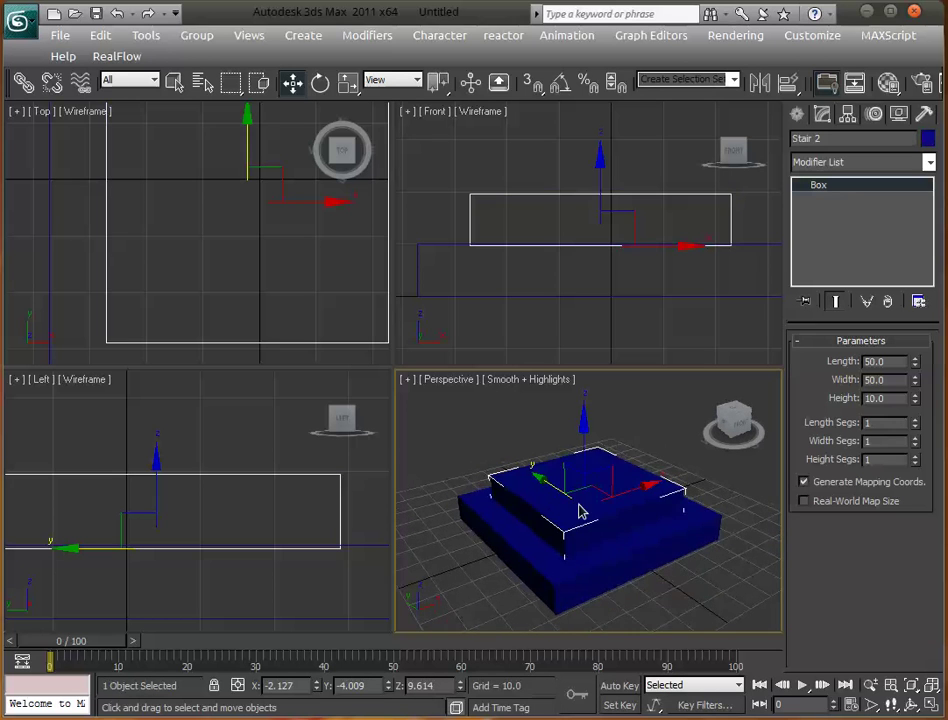
right_click(641, 495)
click(603, 576)
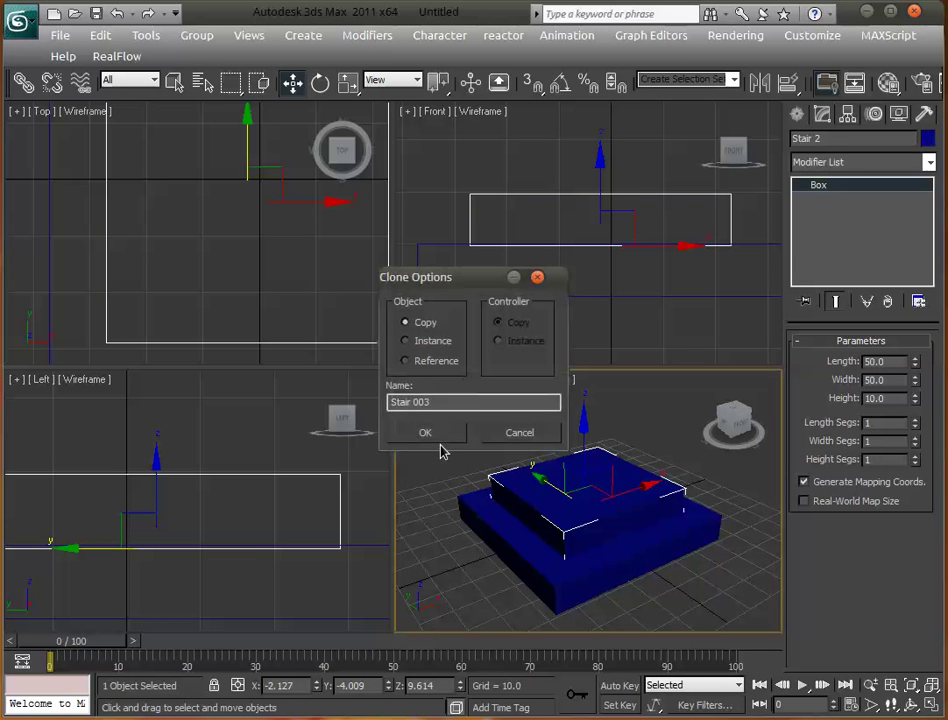
key(Return)
click(584, 195)
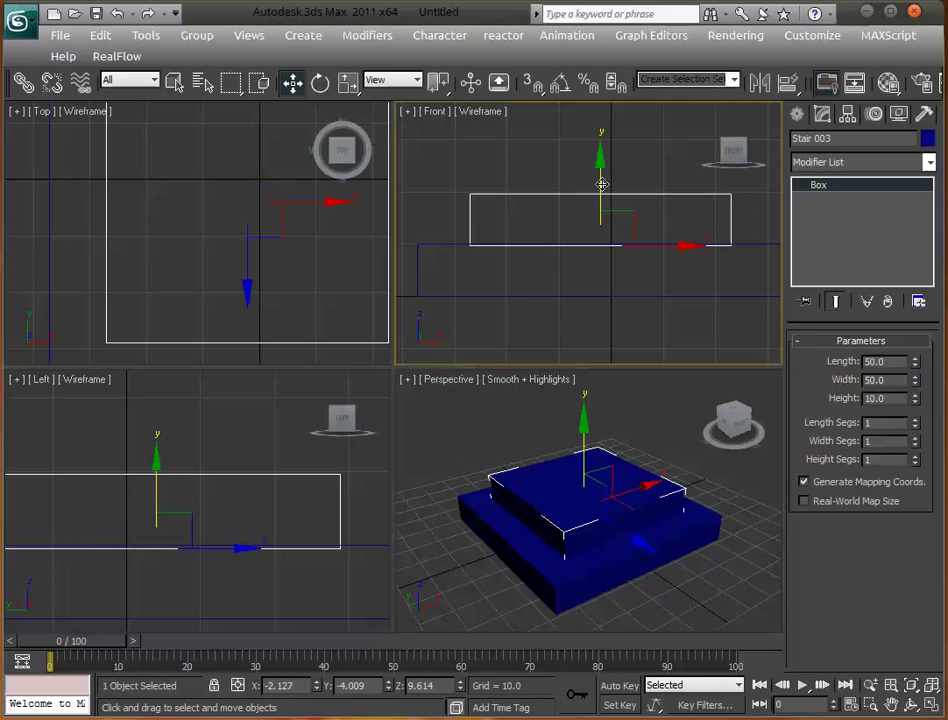
drag(601, 184, 601, 136)
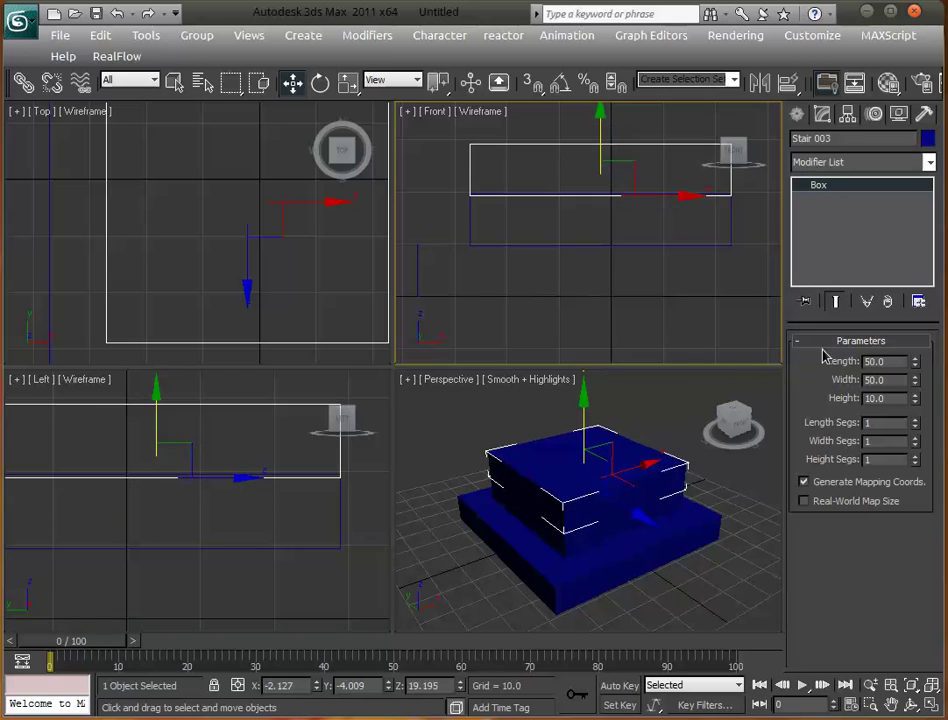
Step: Set Stair 003's length and width to 30 and deselect it
drag(902, 360, 805, 355)
text(30)
key(Tab)
text(30)
key(Return)
click(733, 557)
alt+middle_drag(733, 557, 548, 531)
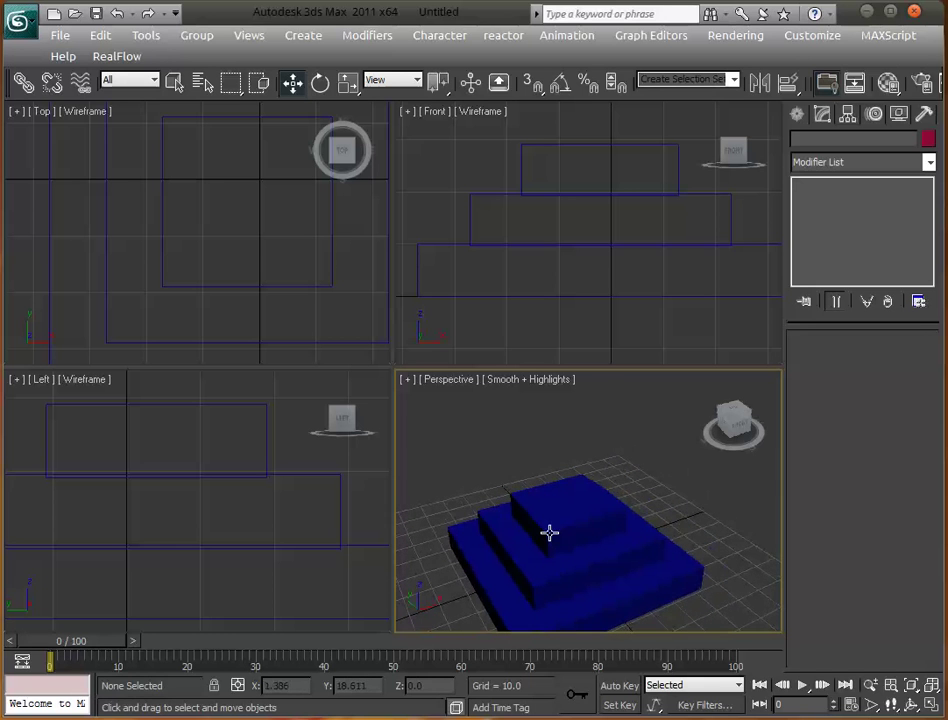
Step: Draw a cylinder of about radius 12.4 and height 20.6 in the Top viewport, centred on the stacked stairs
click(797, 114)
click(833, 264)
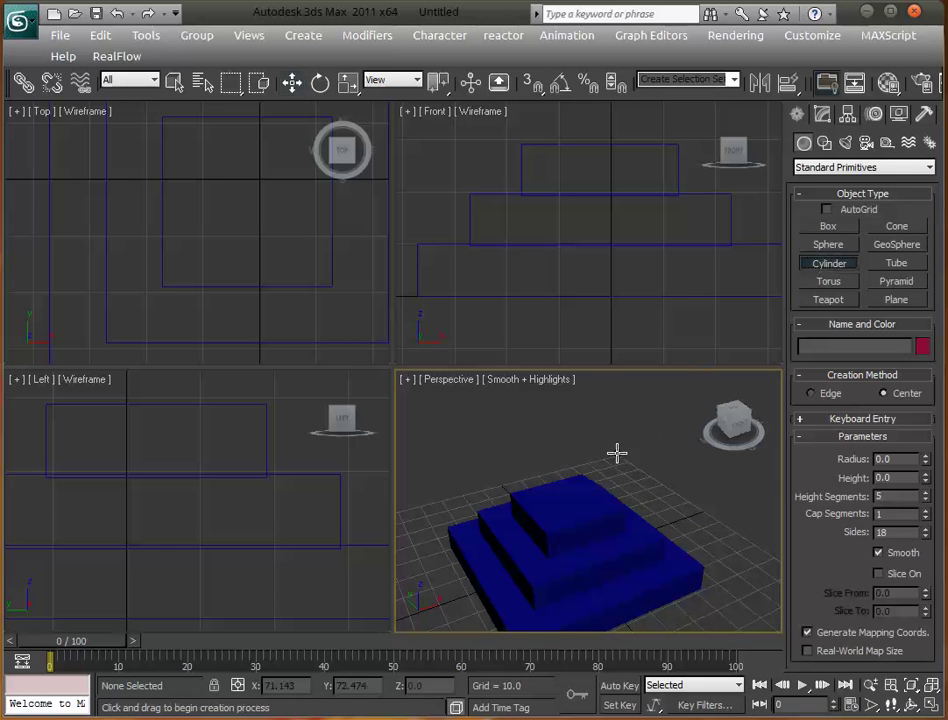
scroll(279, 296, down, 3)
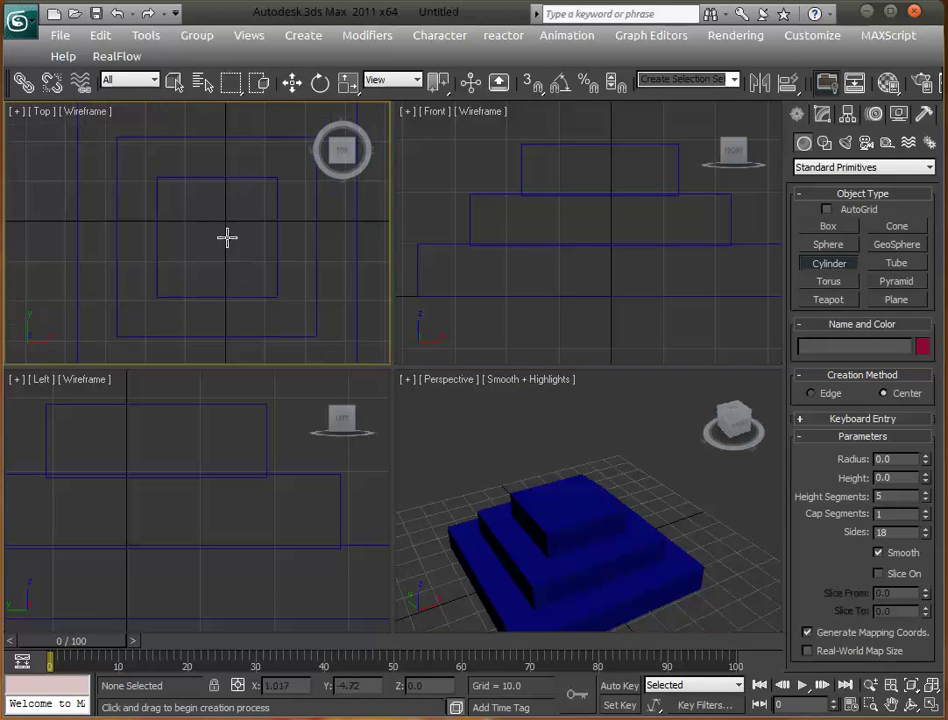
drag(222, 242, 186, 208)
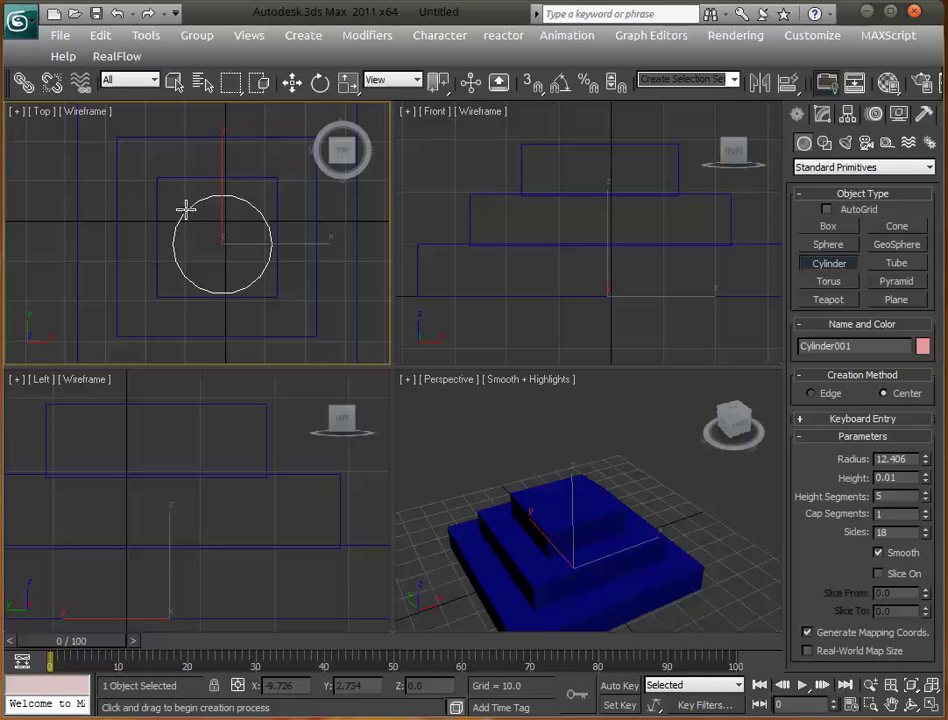
drag(186, 208, 182, 207)
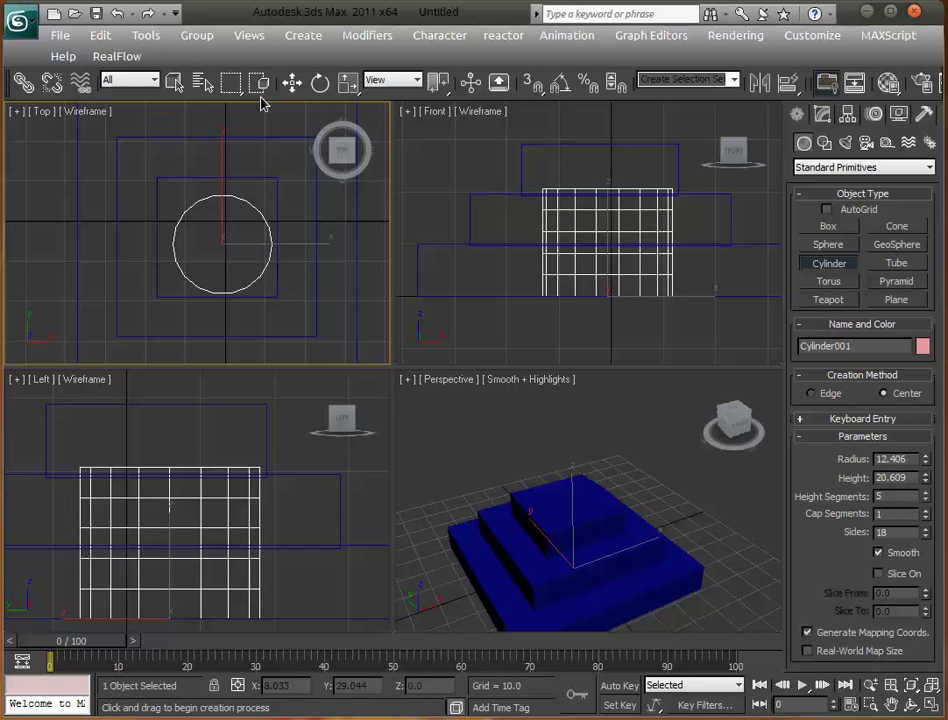
Step: Scale the cylinder into a slim, tall column, about 49% in X and Y and about 357% in Z
click(348, 82)
drag(576, 472, 559, 322)
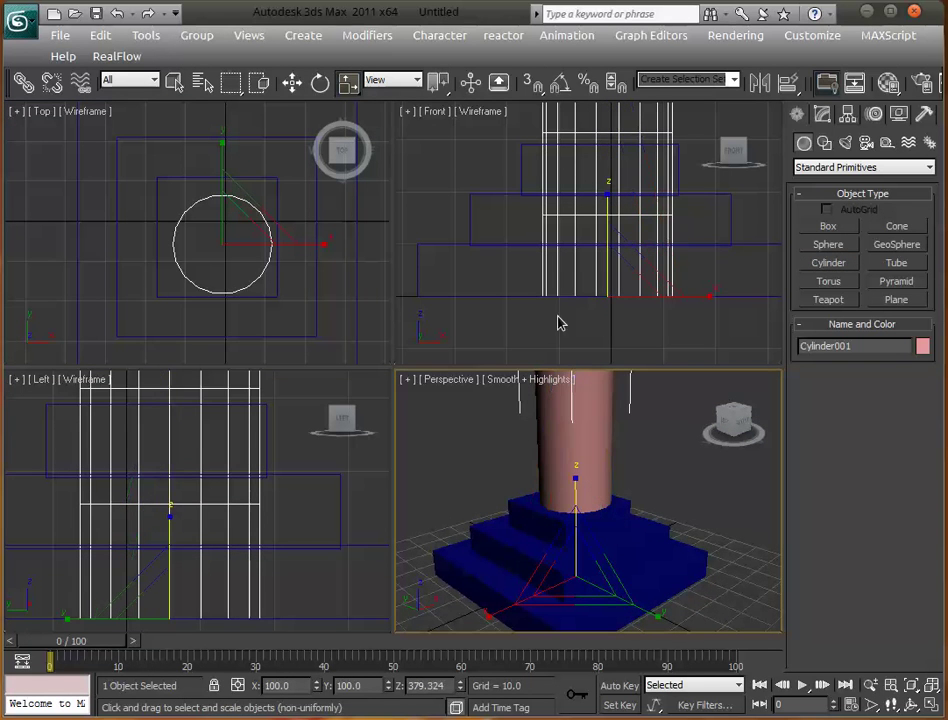
click(241, 211)
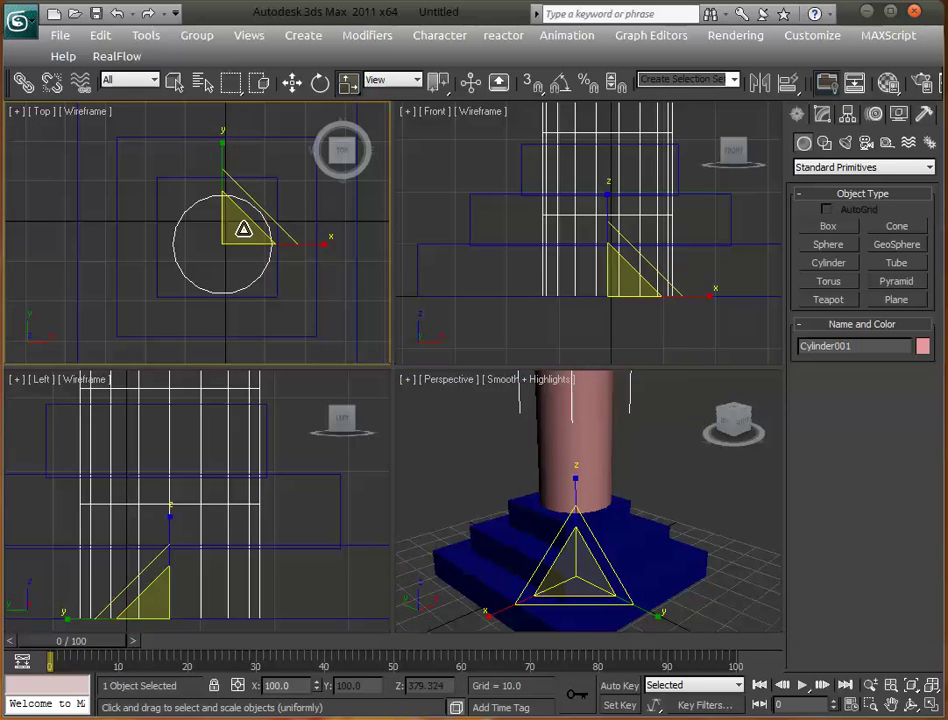
drag(243, 226, 200, 320)
click(573, 484)
drag(573, 484, 576, 389)
scroll(608, 503, down, 5)
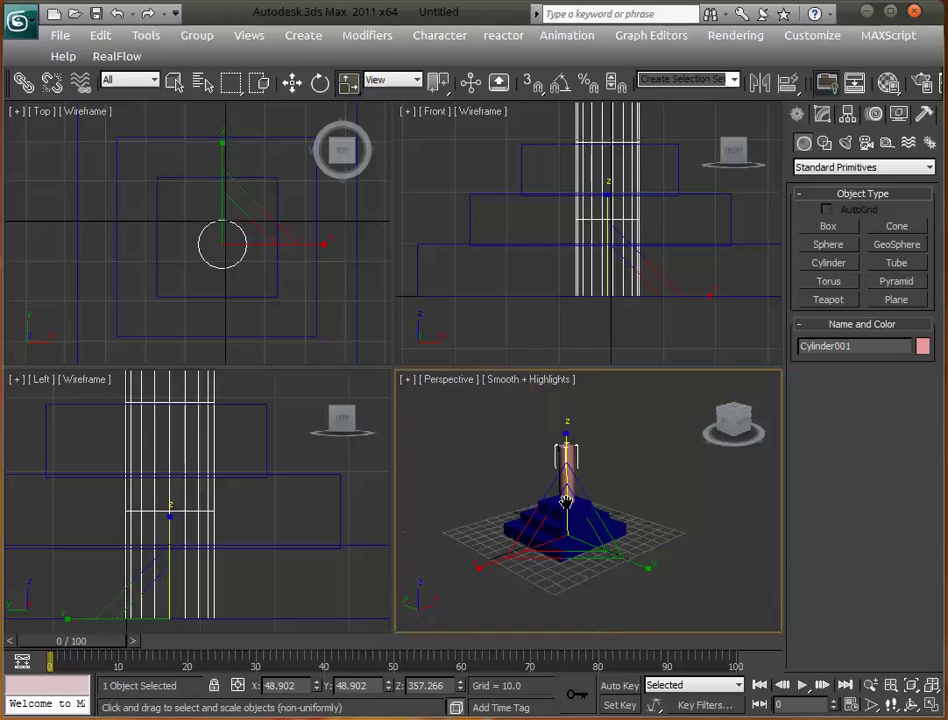
click(660, 541)
alt+middle_drag(660, 541, 546, 512)
scroll(609, 550, up, 3)
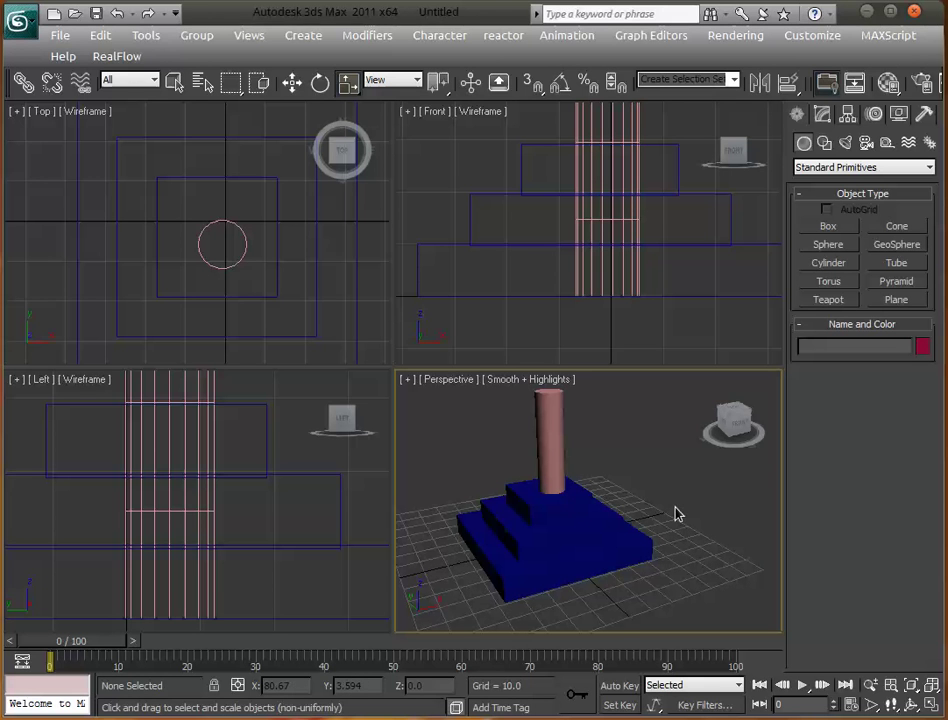
Step: Open the Save File As dialog for the scene and cancel it
key(ctrl+s)
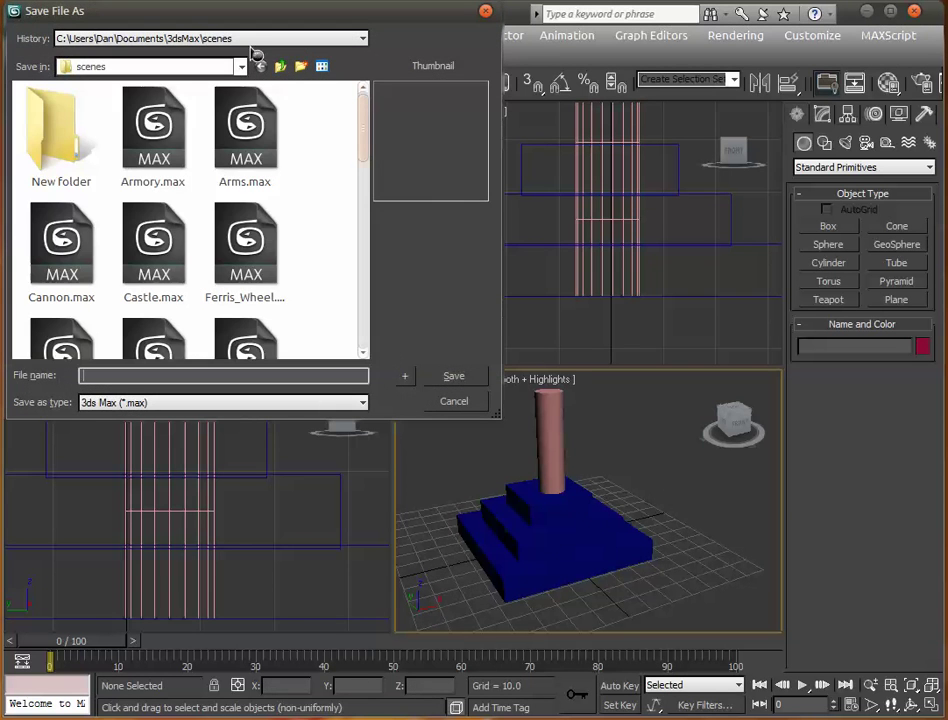
key(Escape)
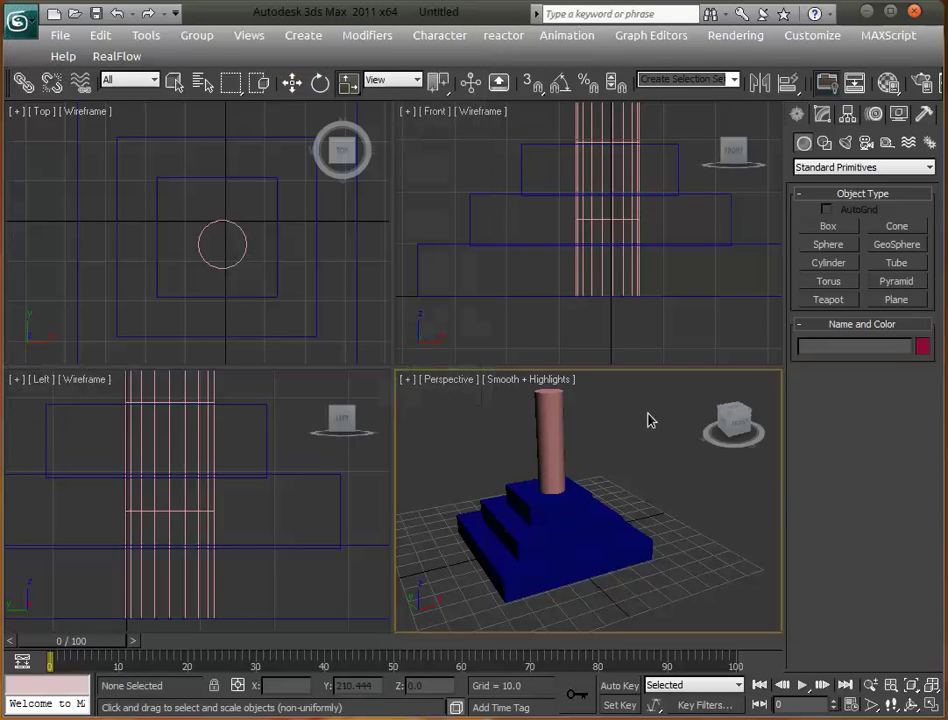
Step: Select the pink column to view its cylinder parameters and deselect it
middle_drag(559, 438, 577, 463)
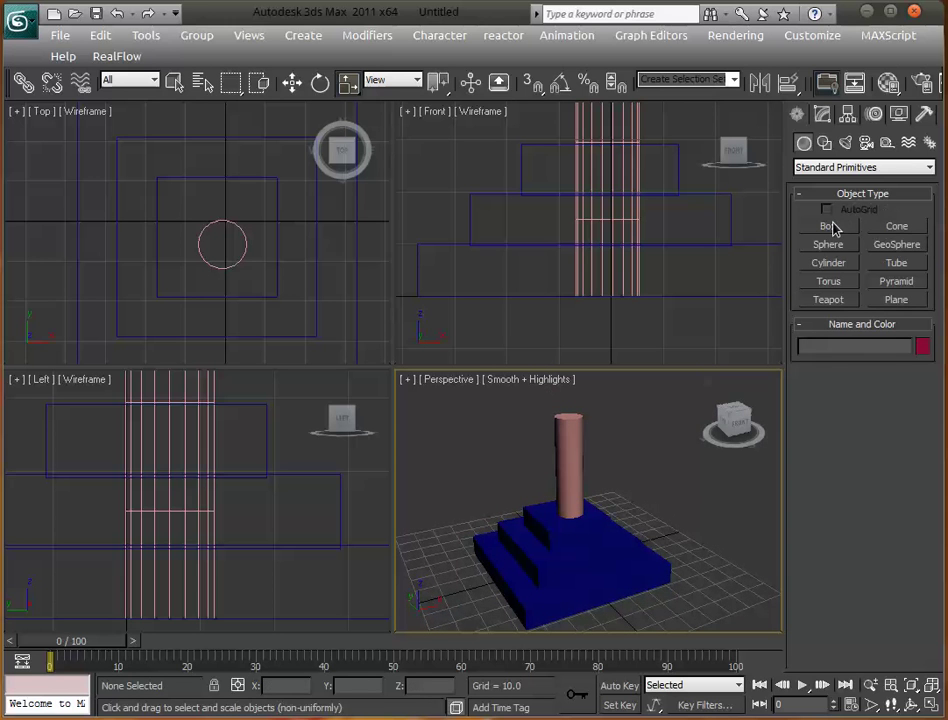
click(822, 116)
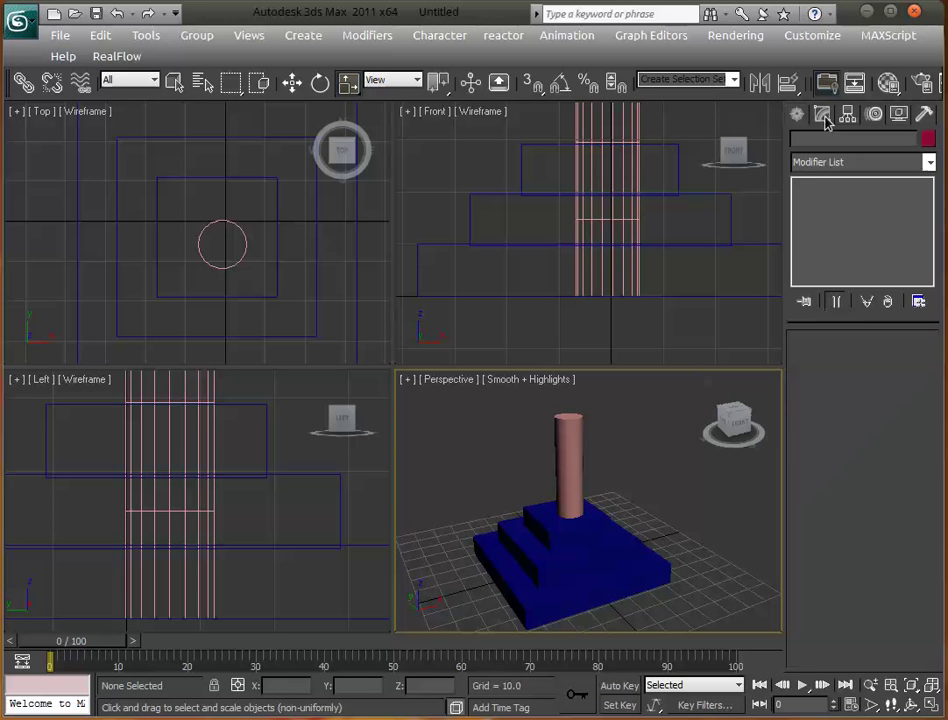
click(568, 455)
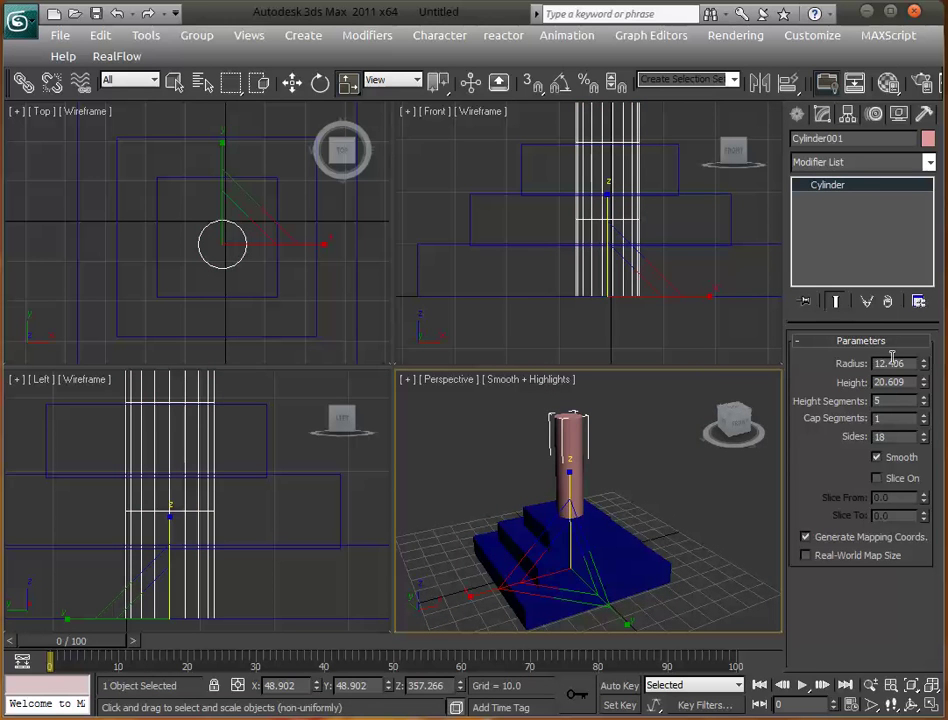
click(645, 460)
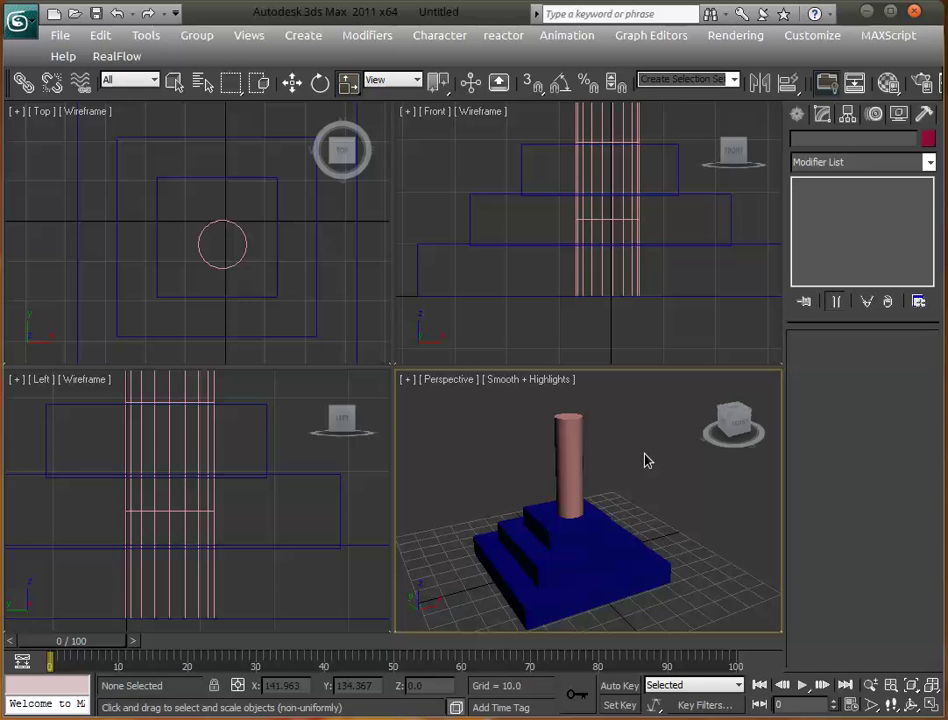